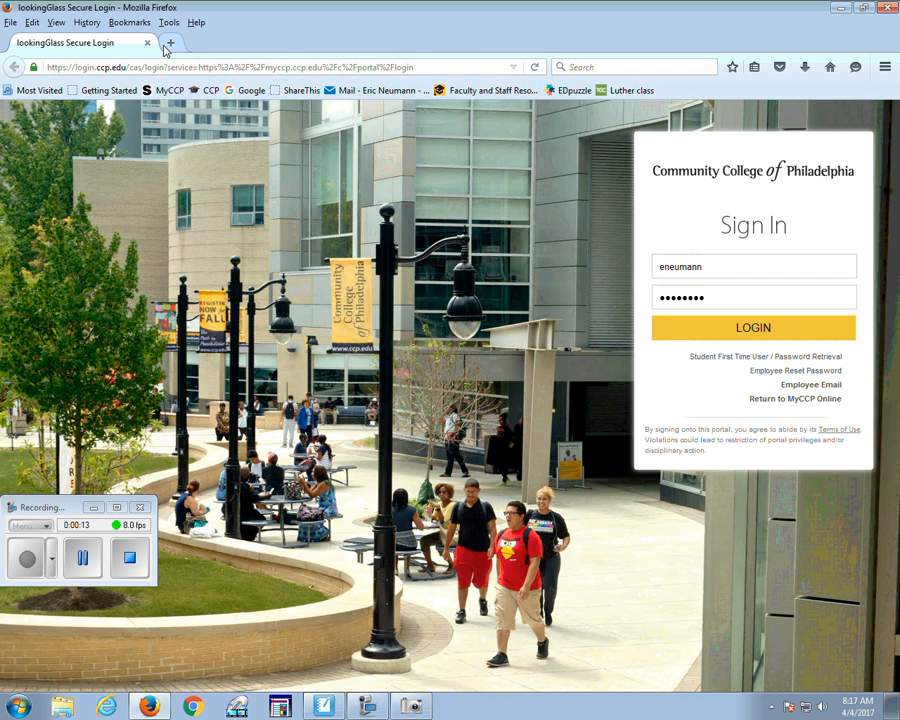
- Open edpuzzle.com in a new browser tab and dismiss the mobile app announcement
click(169, 44)
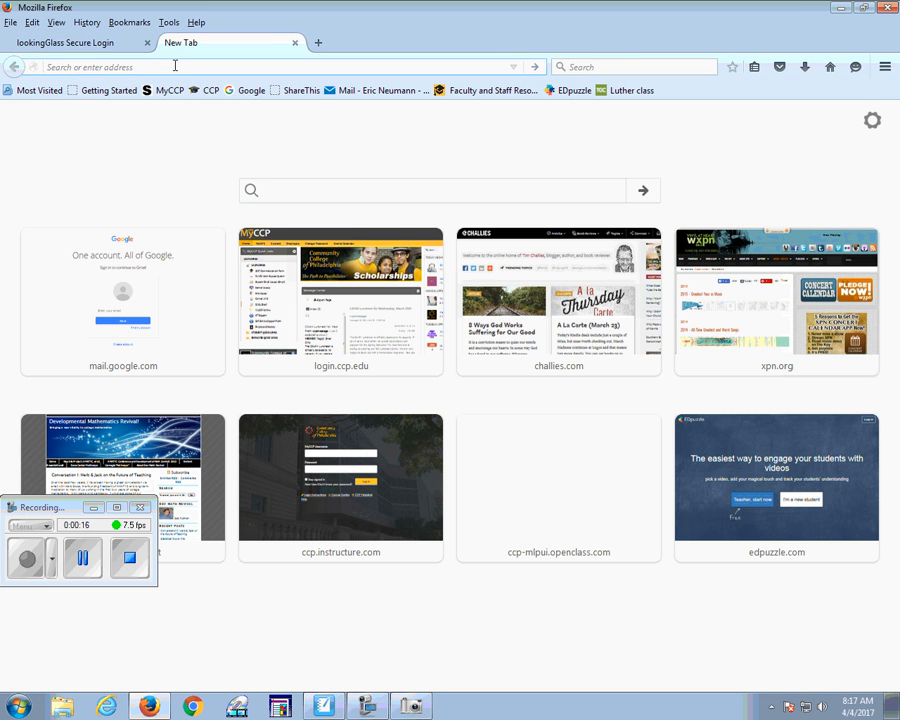
text(edpuzz)
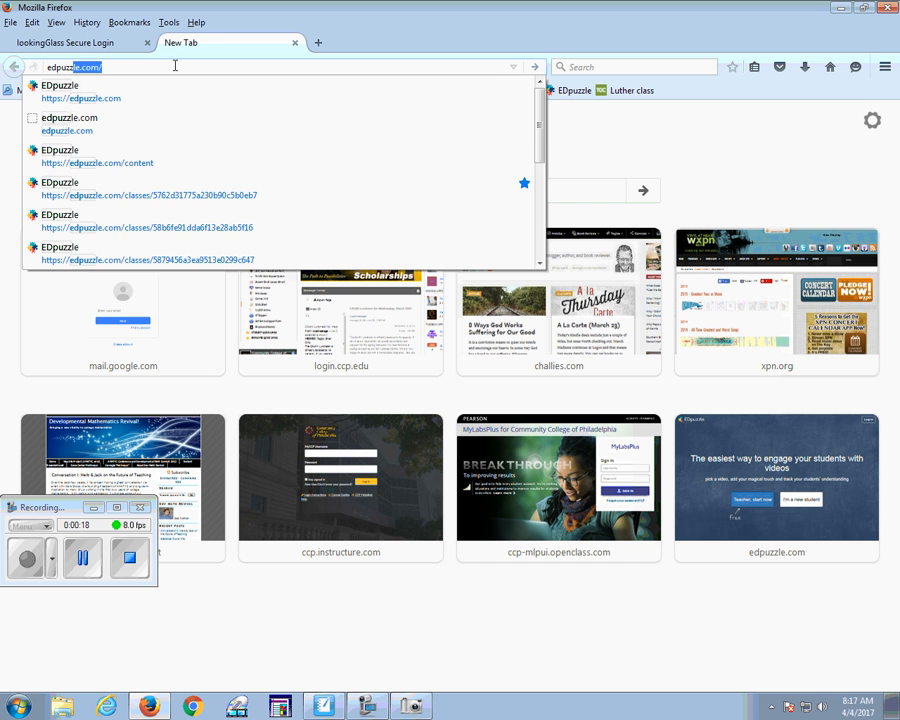
text(le.com)
key(Return)
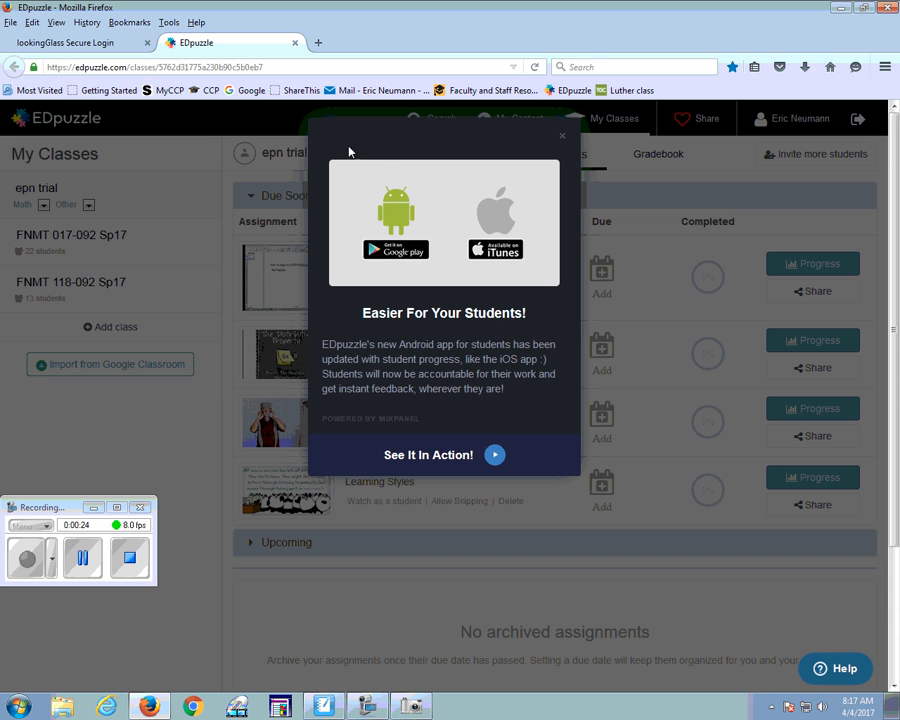
click(561, 137)
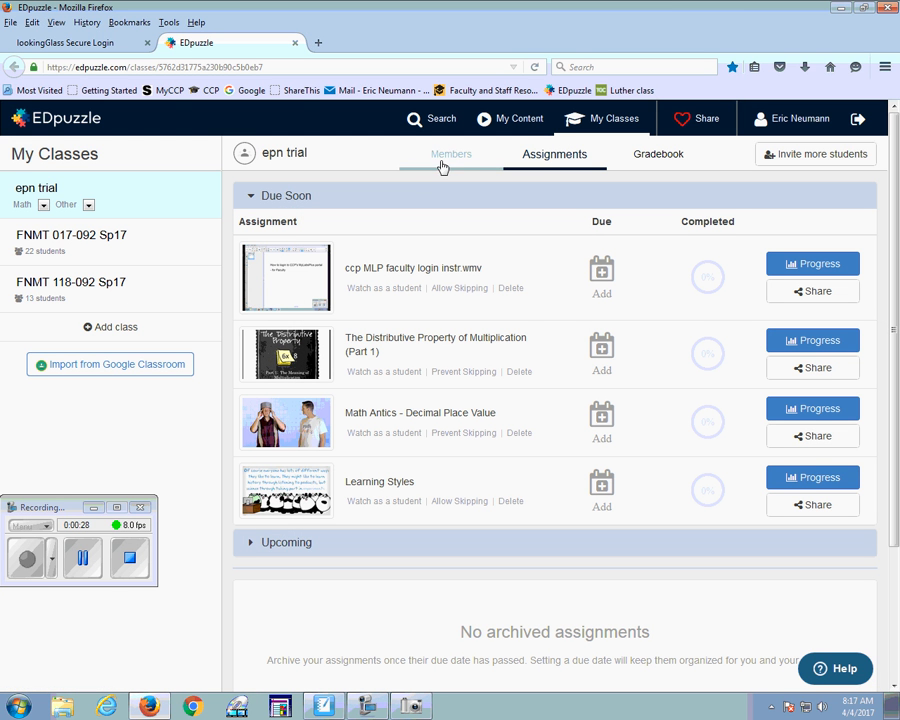
- Log out of the account and log back in as a teacher
click(857, 120)
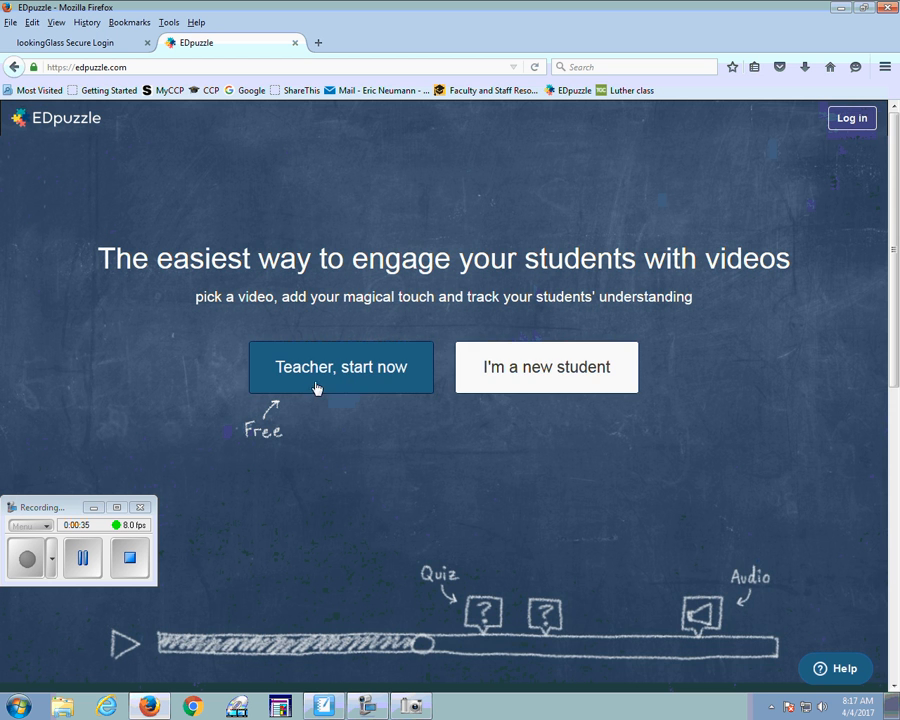
click(850, 120)
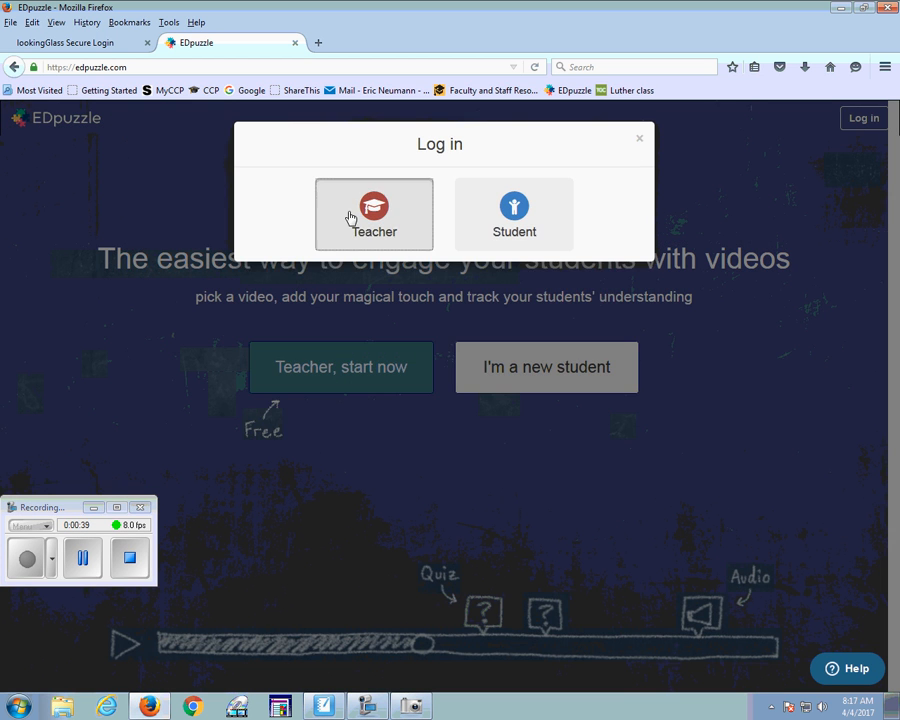
click(350, 217)
click(444, 359)
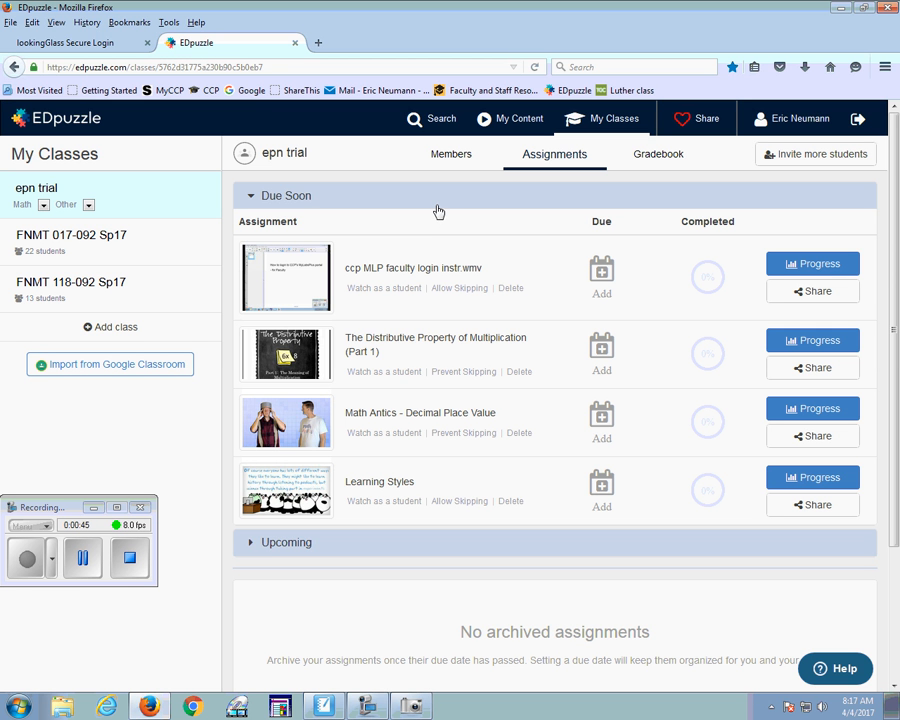
- Review the assignments of the FNMT 118-092 Sp17 class and browse the videos saved in My Content
click(81, 283)
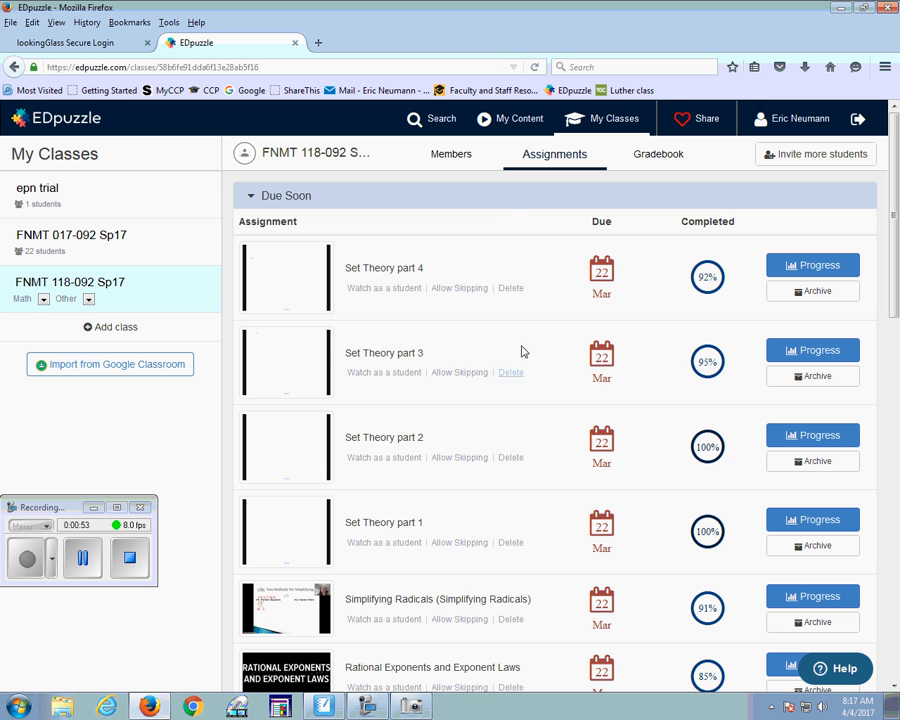
click(520, 119)
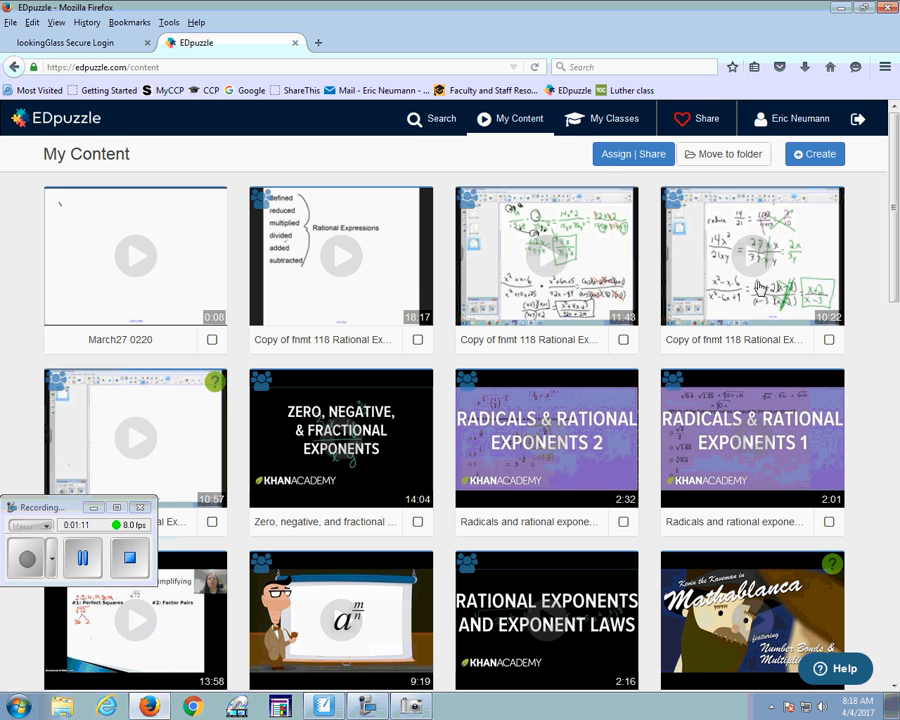
scroll(615, 445, down, 3)
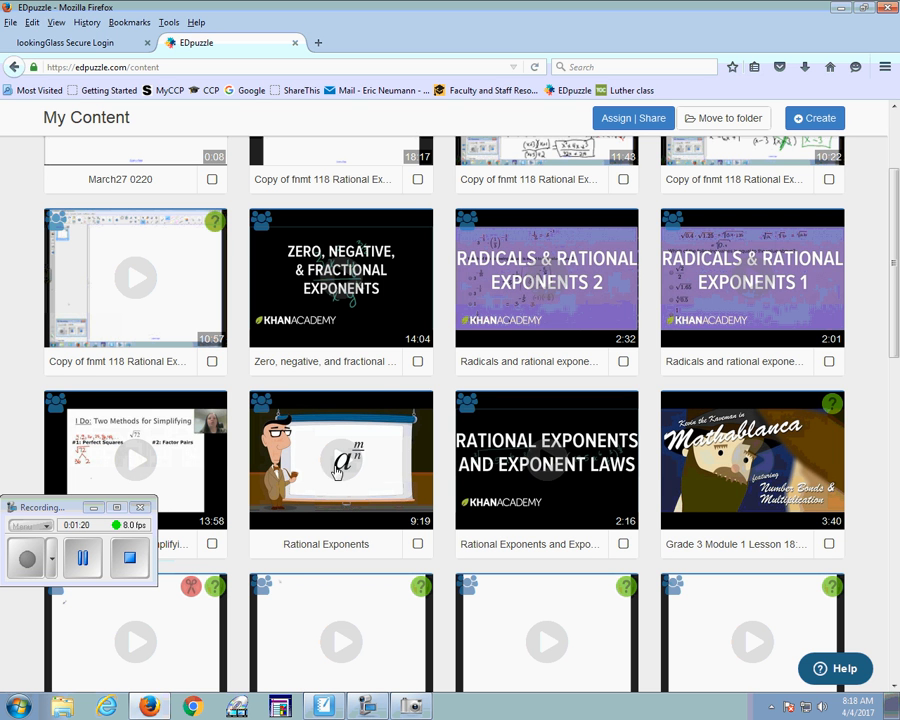
scroll(158, 312, up, 3)
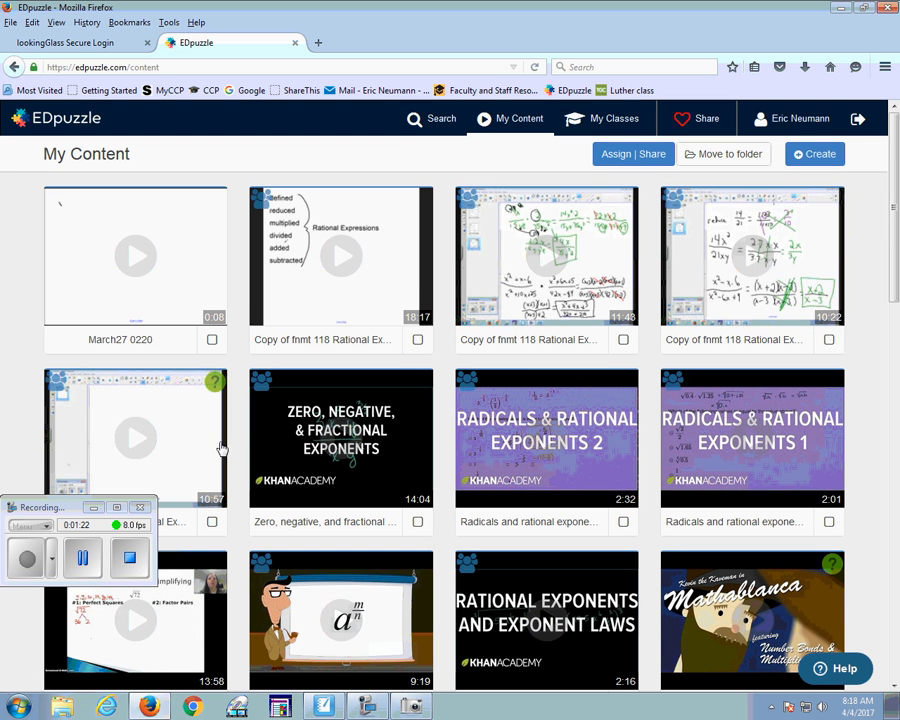
- Search the EDpuzzle channel for "grammar rules" videos, moving the recorder window clear of the channel list
click(441, 119)
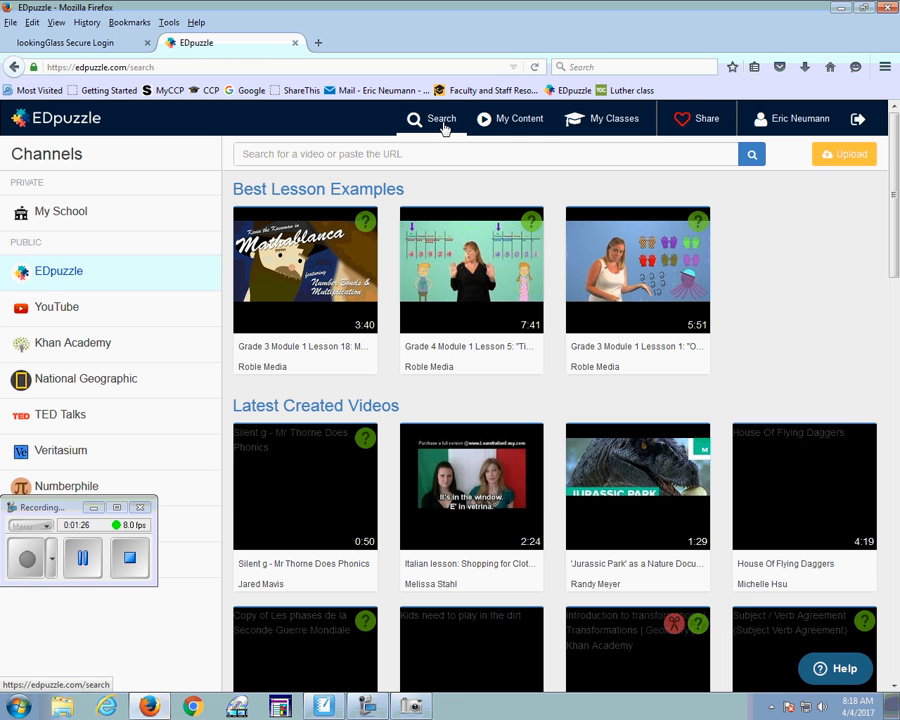
click(375, 159)
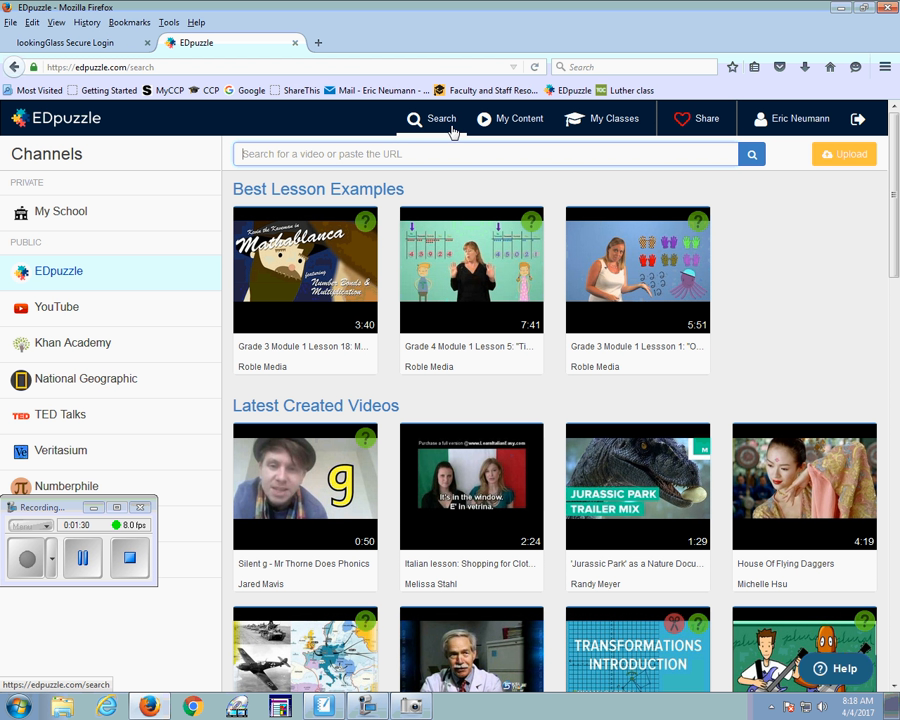
drag(58, 506, 60, 654)
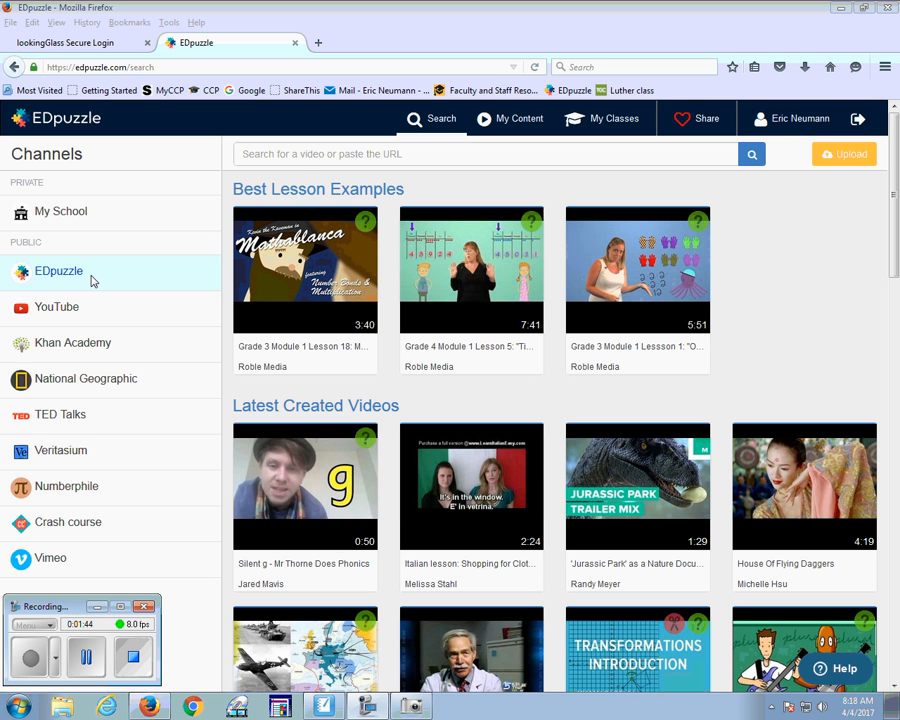
click(302, 157)
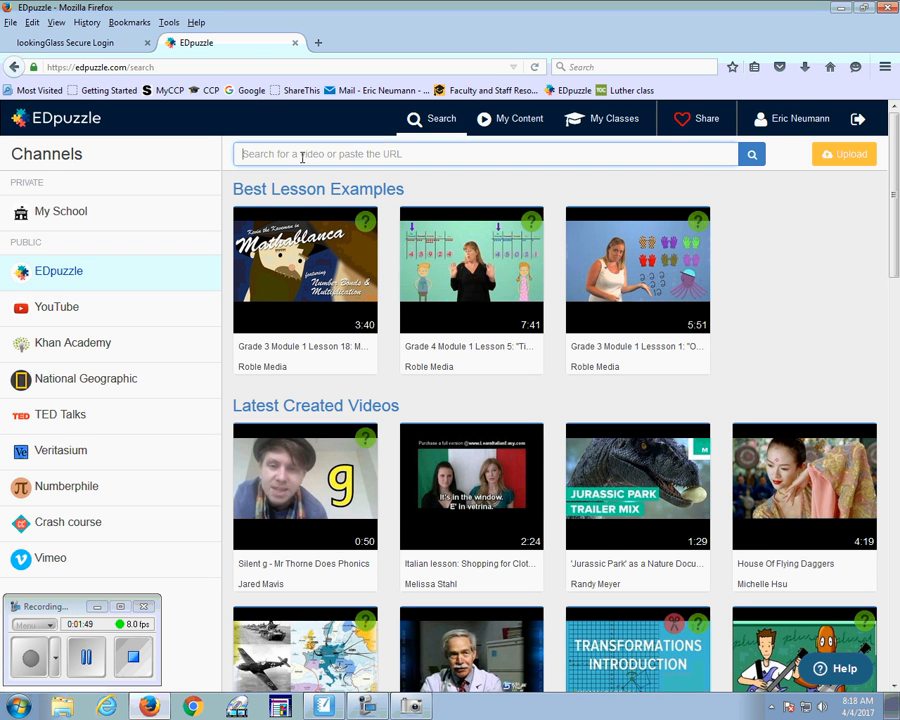
text(gramm)
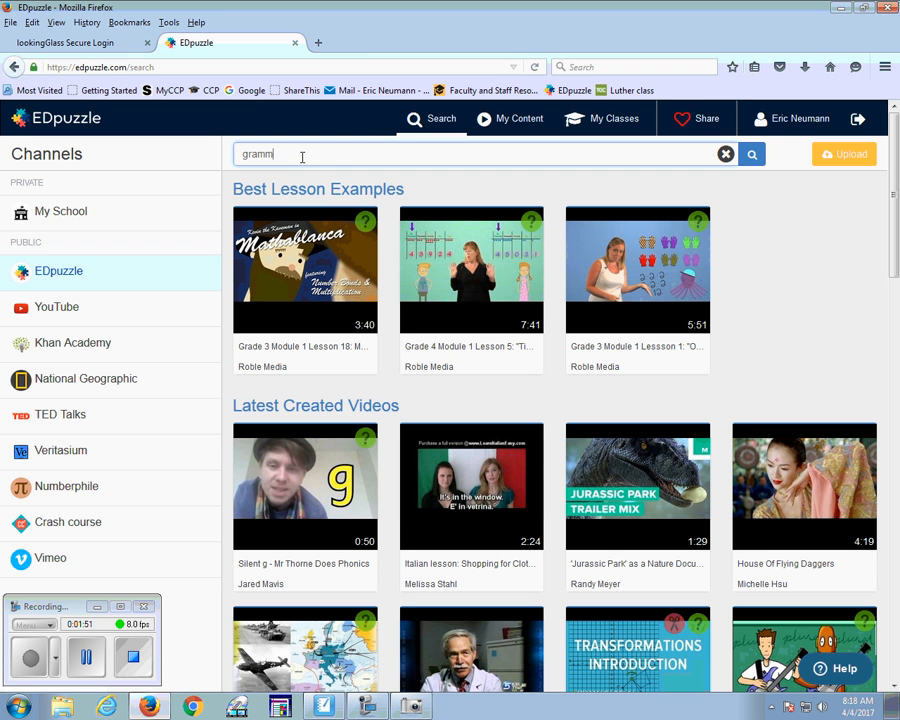
text(ar rules)
key(Return)
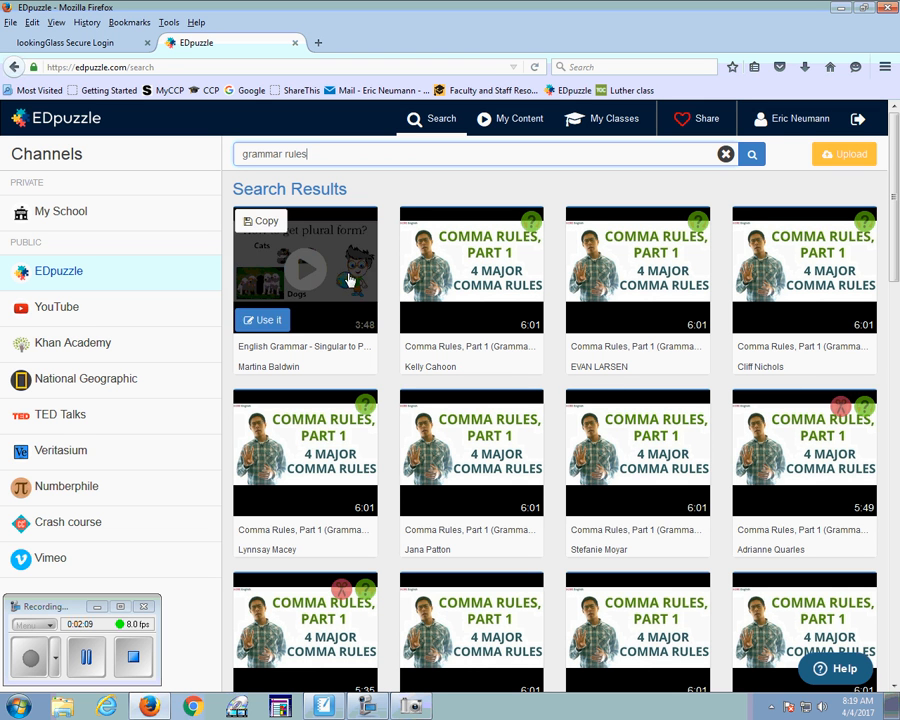
- Show the YouTube results for the same search and open the 6:01 "Comma Rules, Part 1" video for editing
click(72, 312)
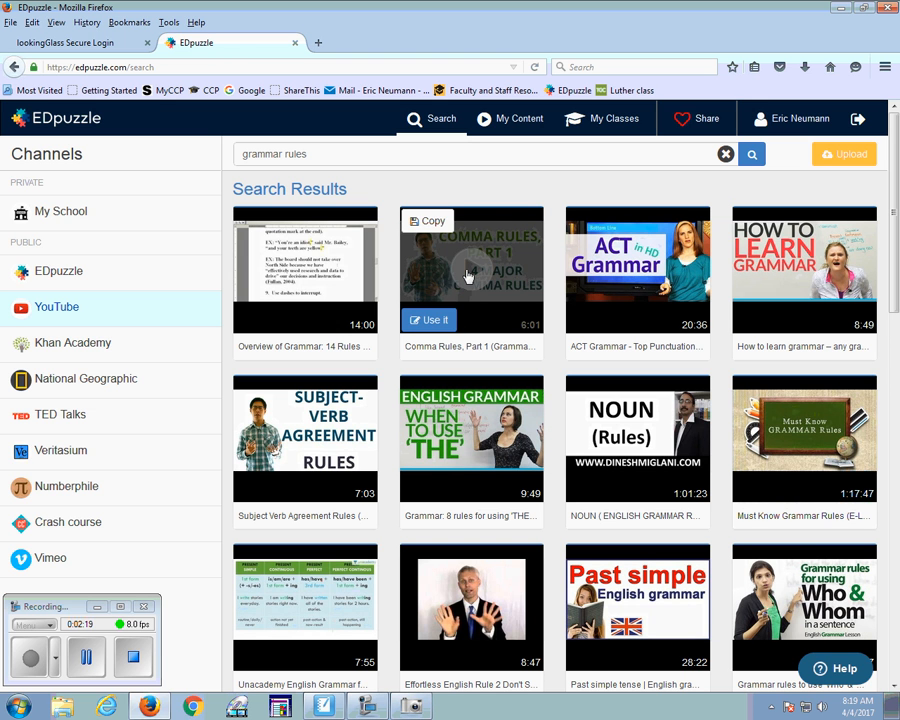
click(467, 276)
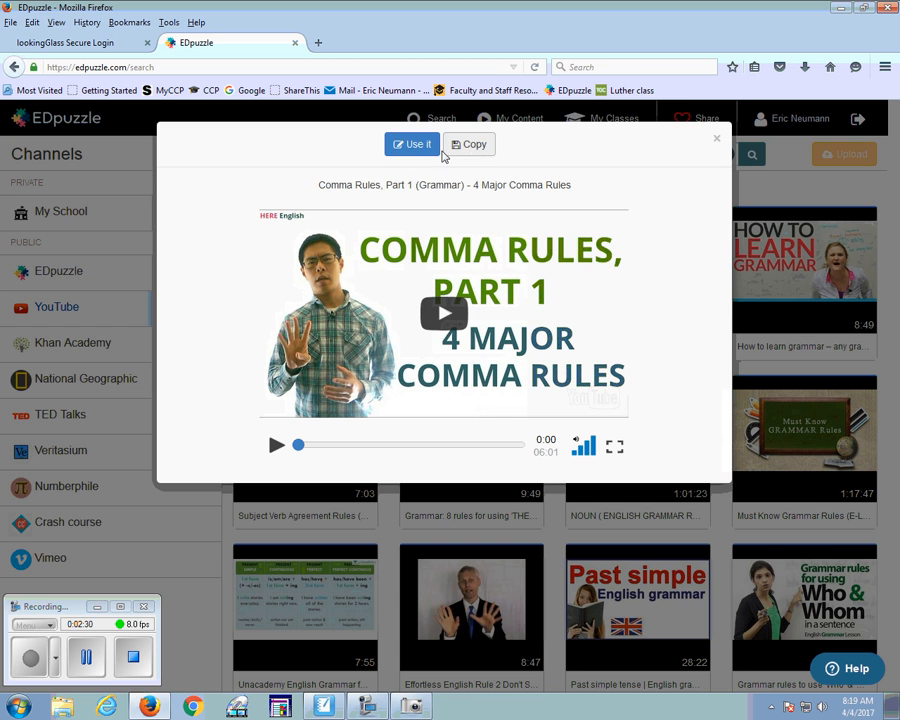
click(406, 146)
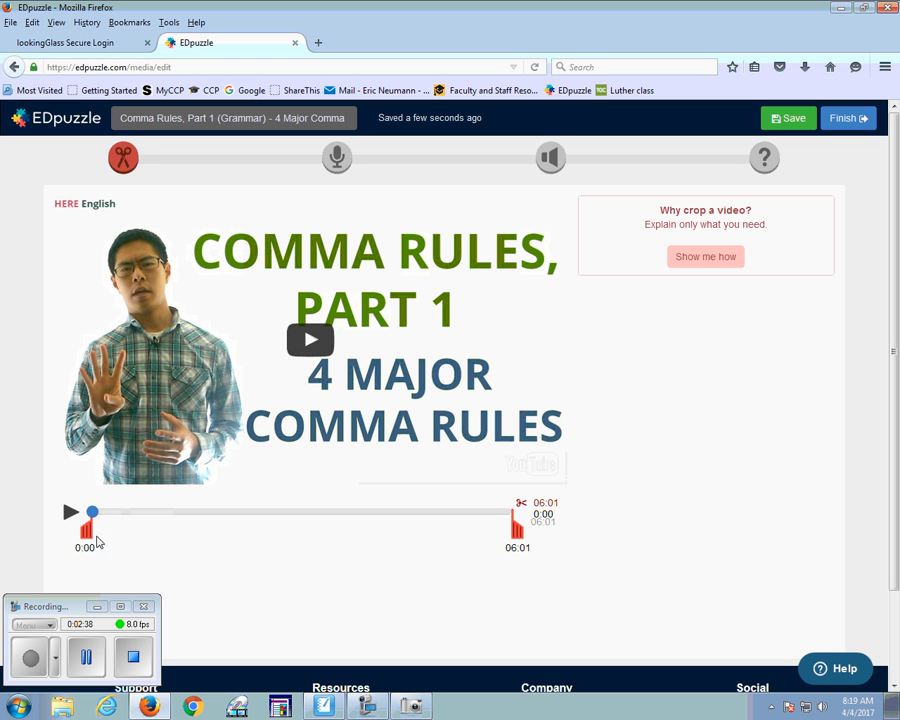
- Crop the video to start at 0:26 and end at 05:37, and pause its playback
drag(88, 532, 118, 533)
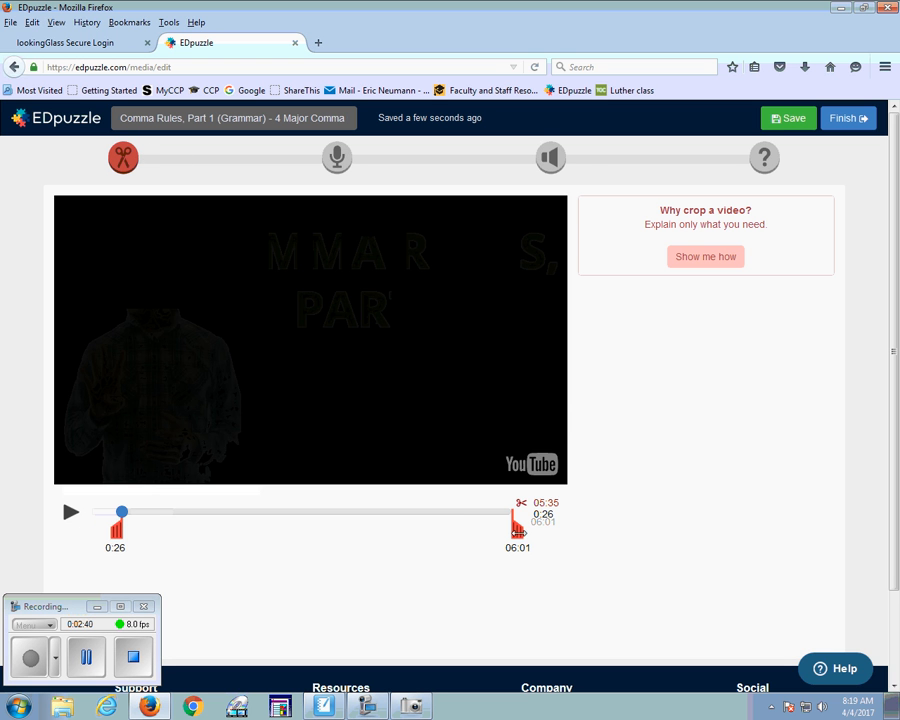
drag(516, 530, 490, 533)
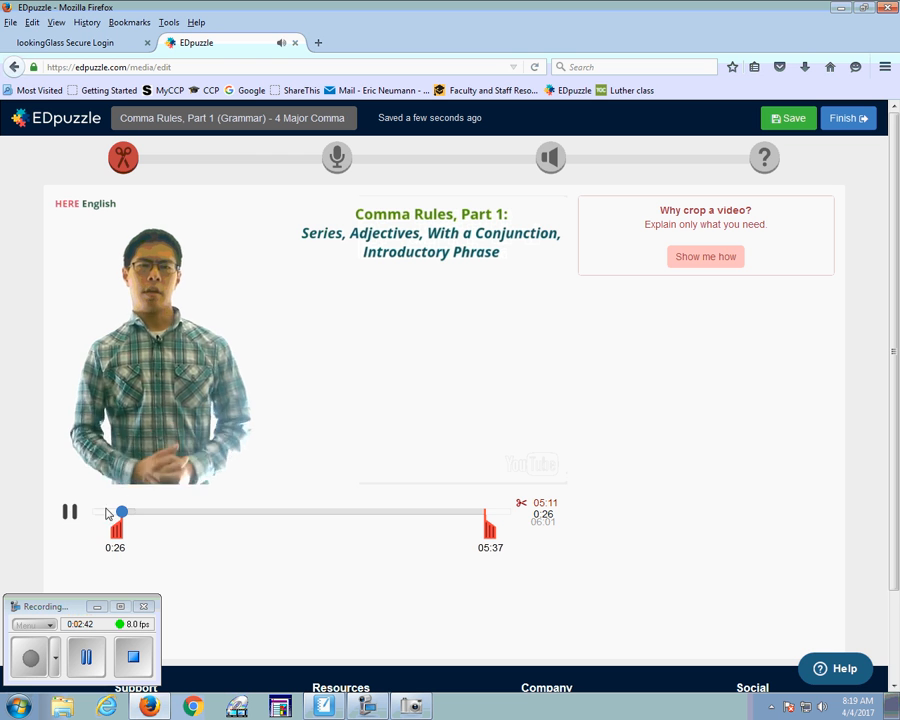
click(71, 515)
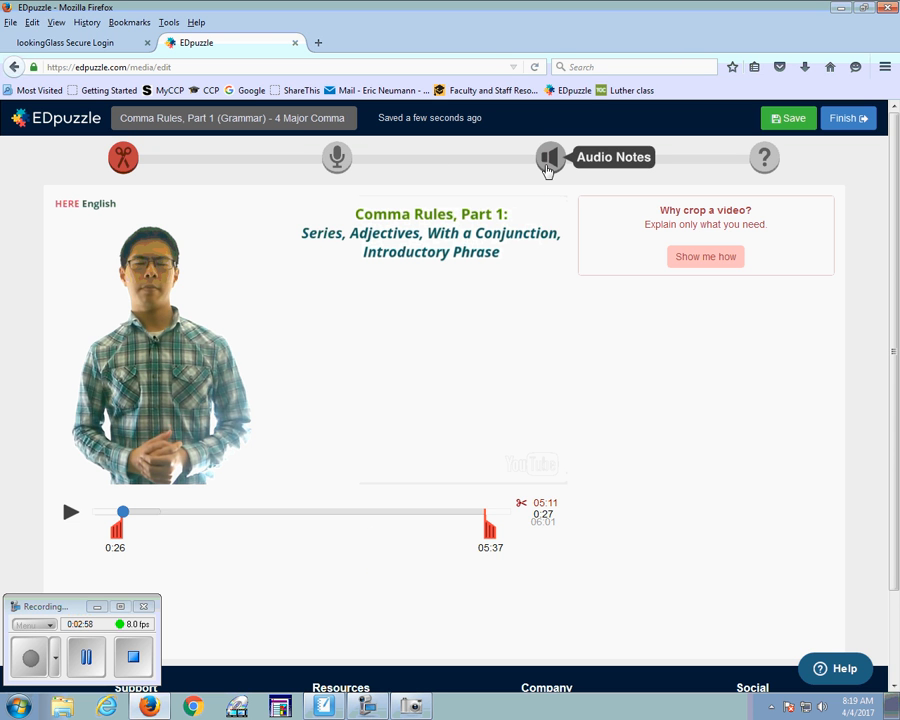
- Try to record an audio note at the 0:40 mark of the video
click(547, 164)
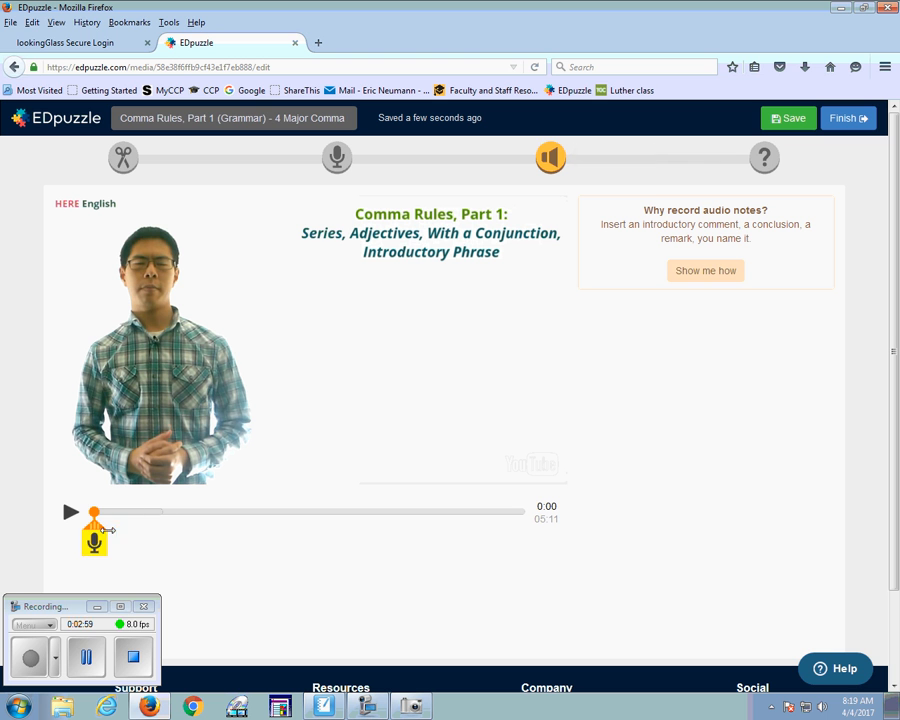
click(148, 512)
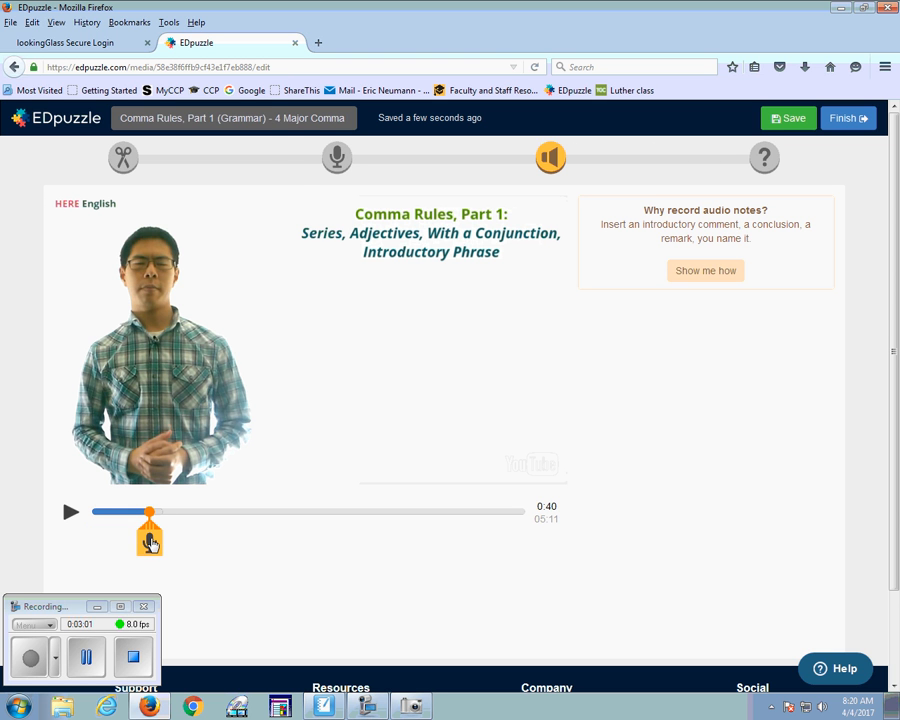
click(150, 543)
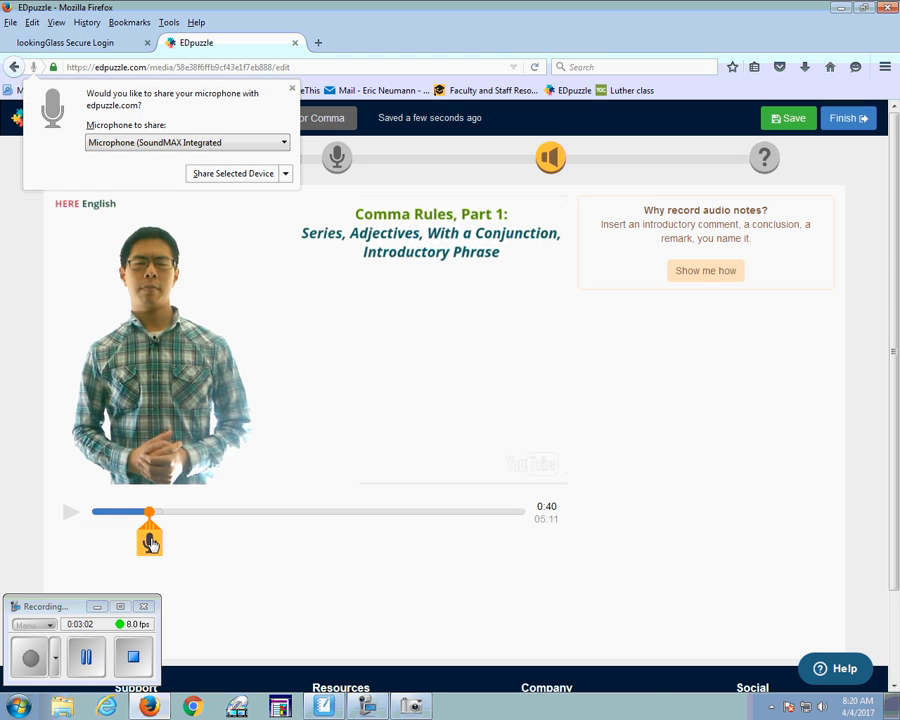
click(293, 87)
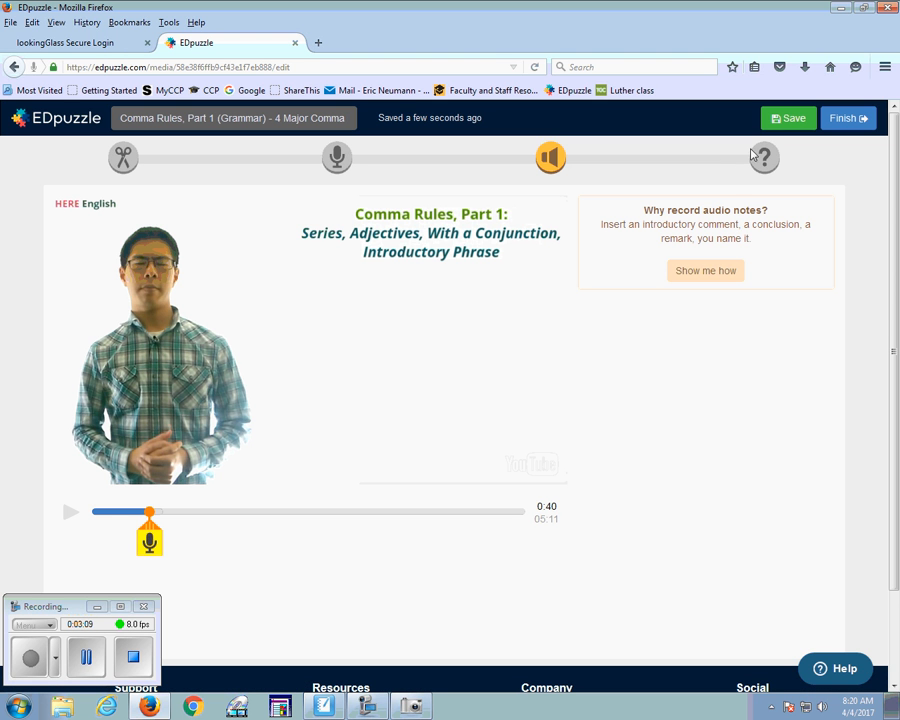
- Examine the open-ended, multiple-choice and comment options for a quiz question at the 0:40 mark
click(764, 157)
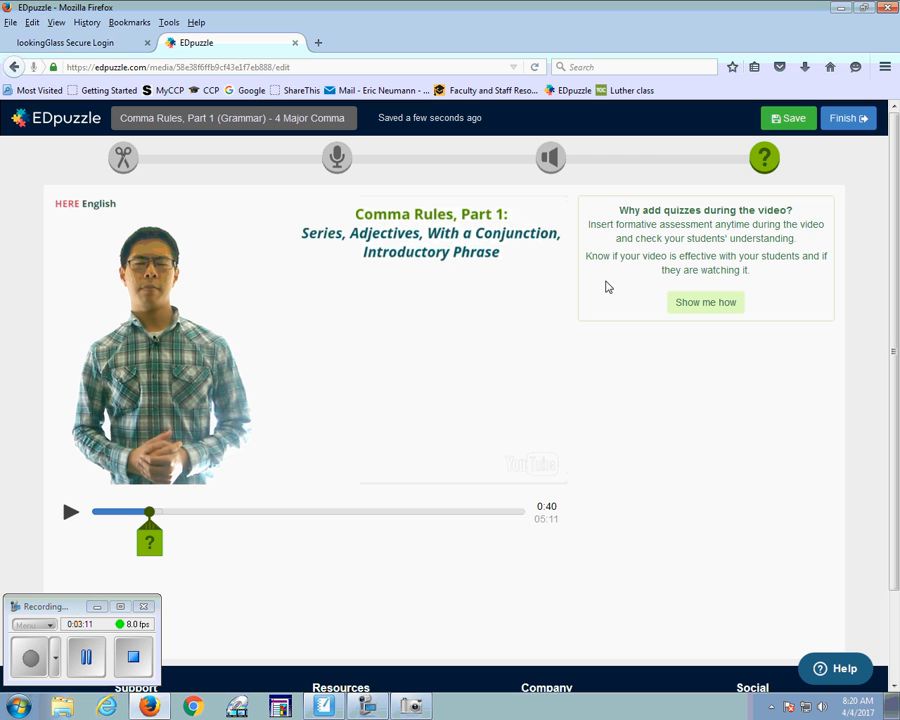
click(151, 545)
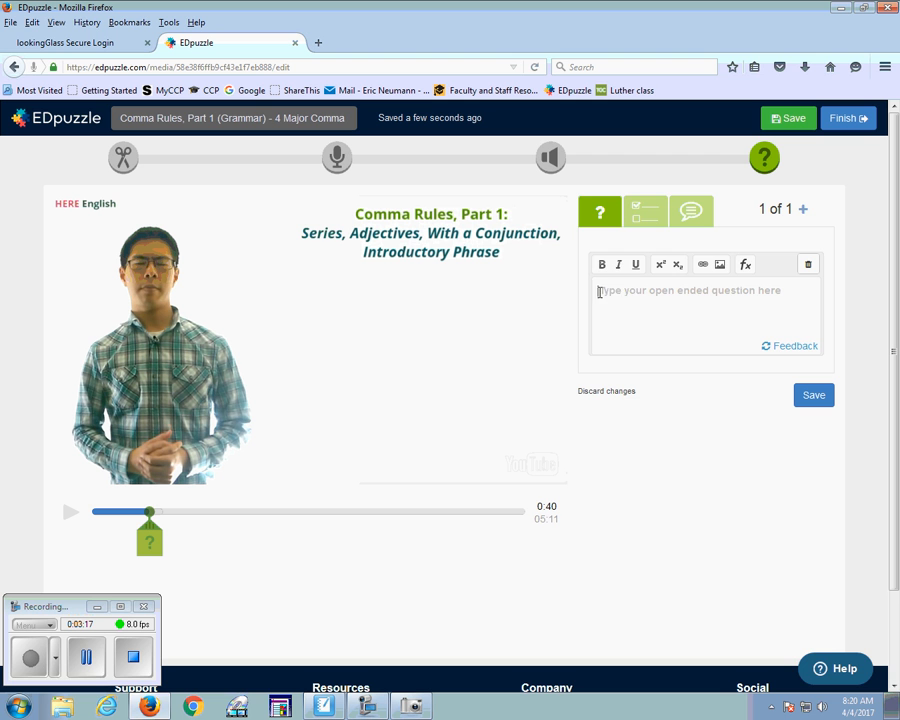
click(640, 214)
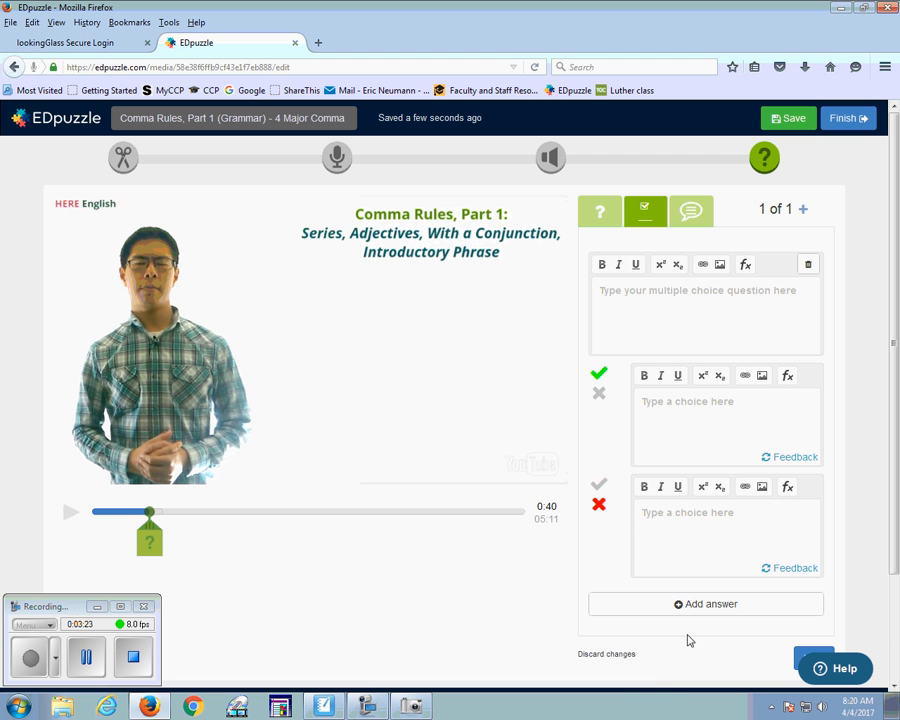
click(690, 211)
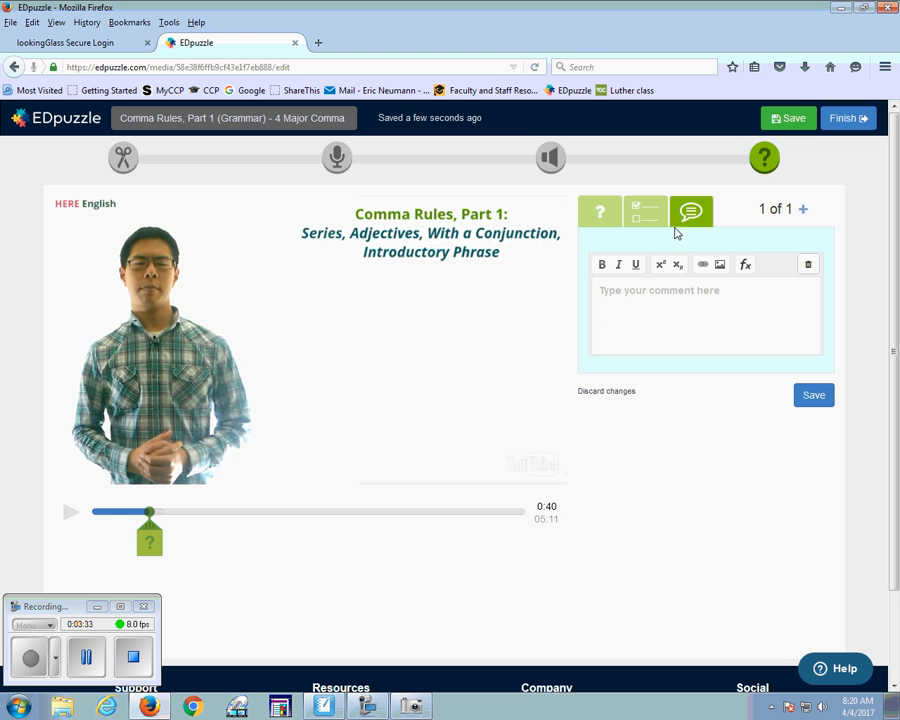
click(645, 211)
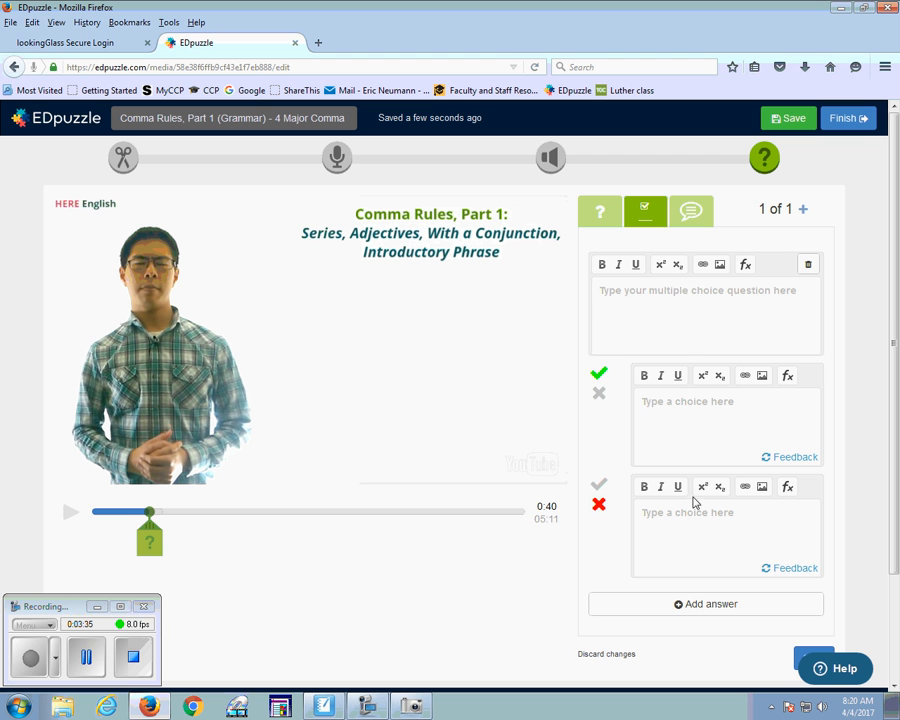
click(694, 304)
click(600, 211)
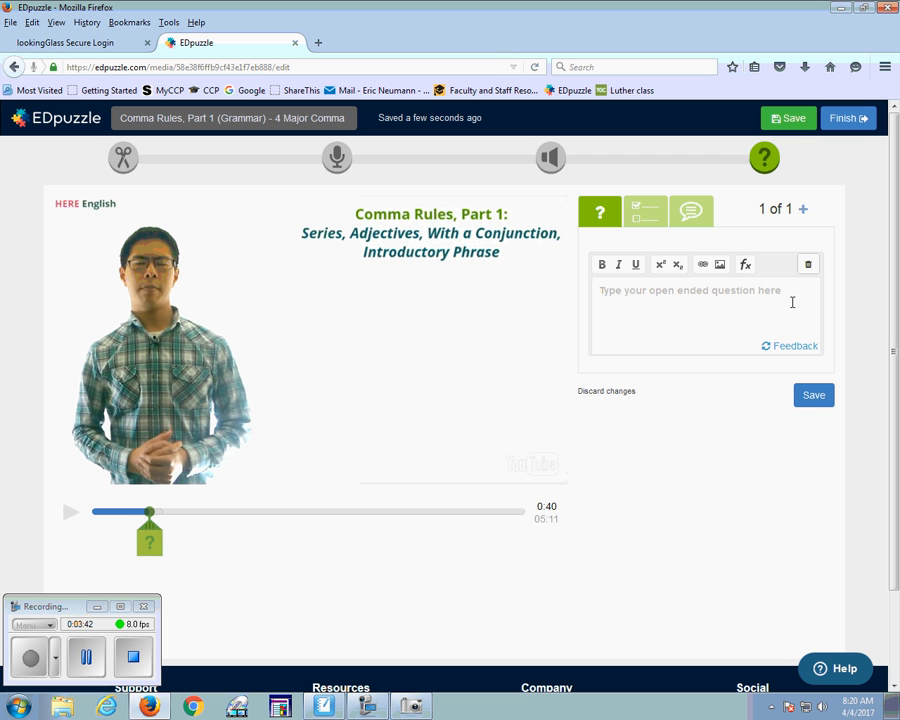
- Finish the cropped video lesson and postpone assigning it to a class
click(830, 120)
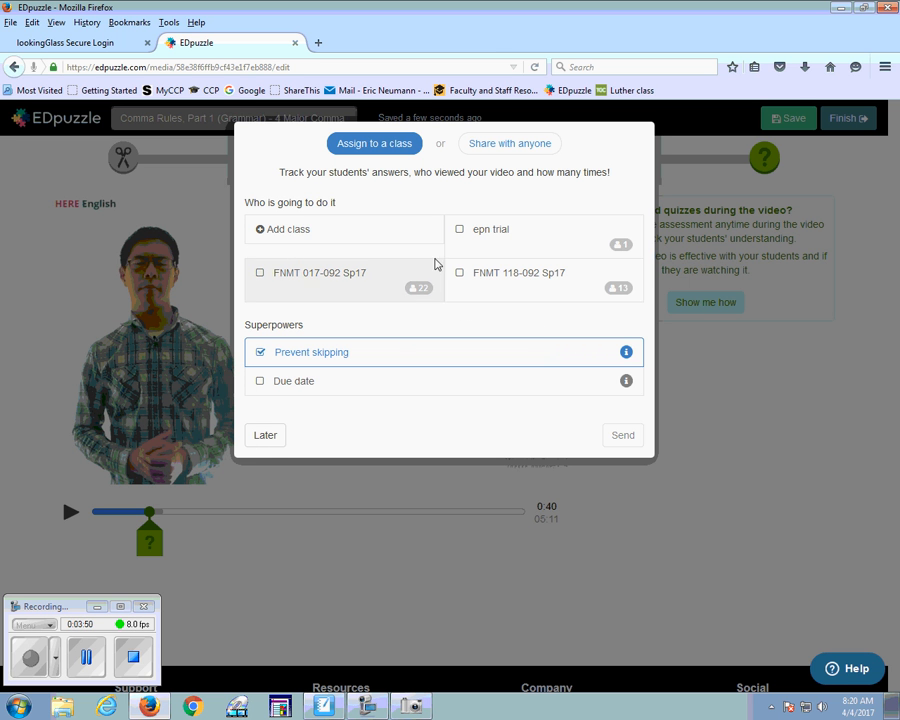
click(262, 443)
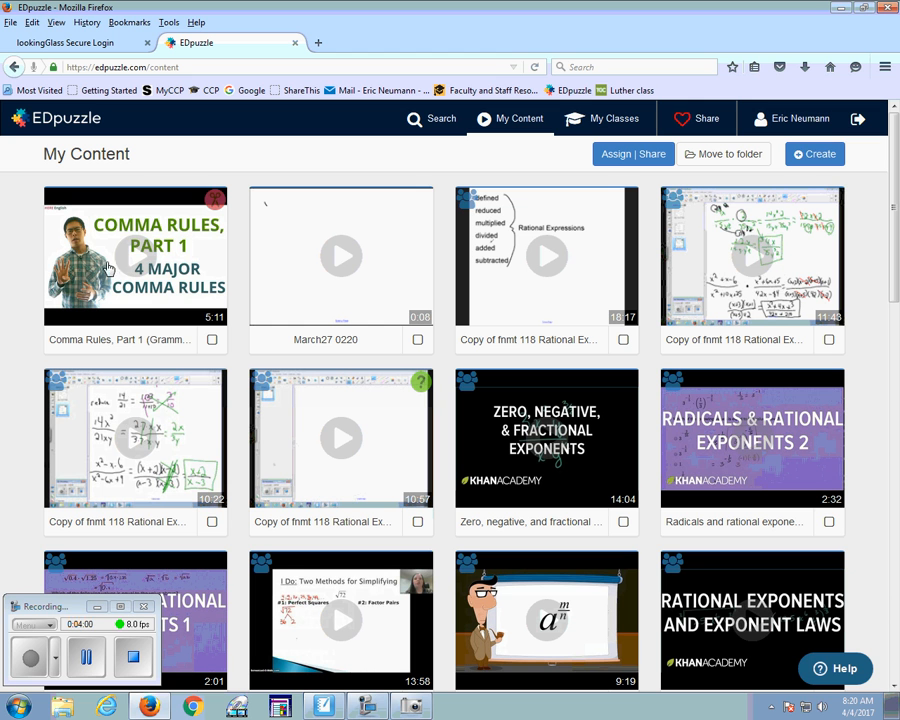
- Examine the dialog for uploading a video and its file browser, and leave without choosing a file
click(816, 155)
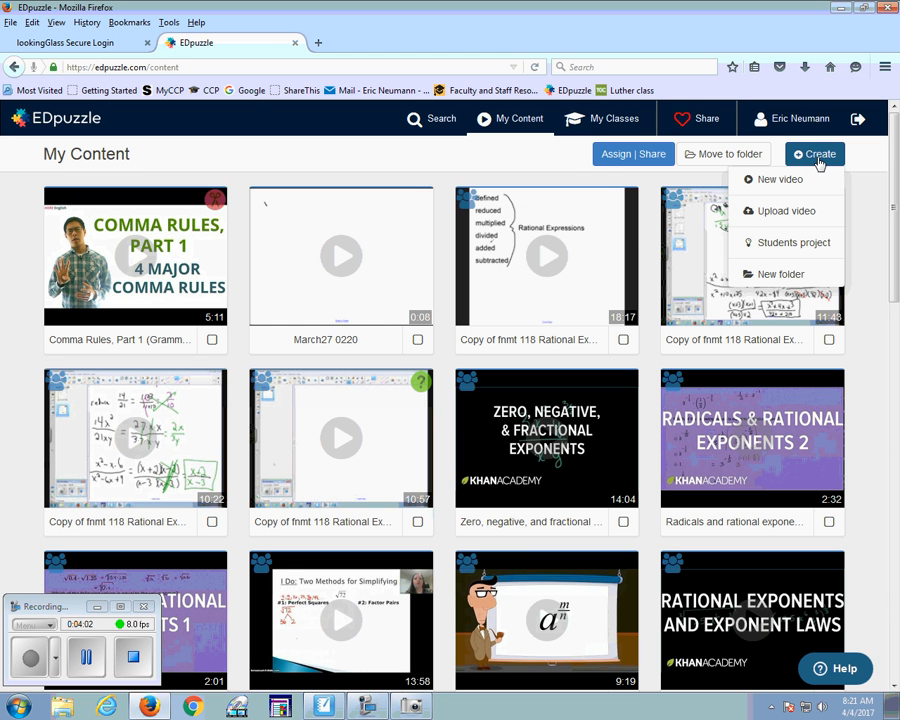
click(793, 215)
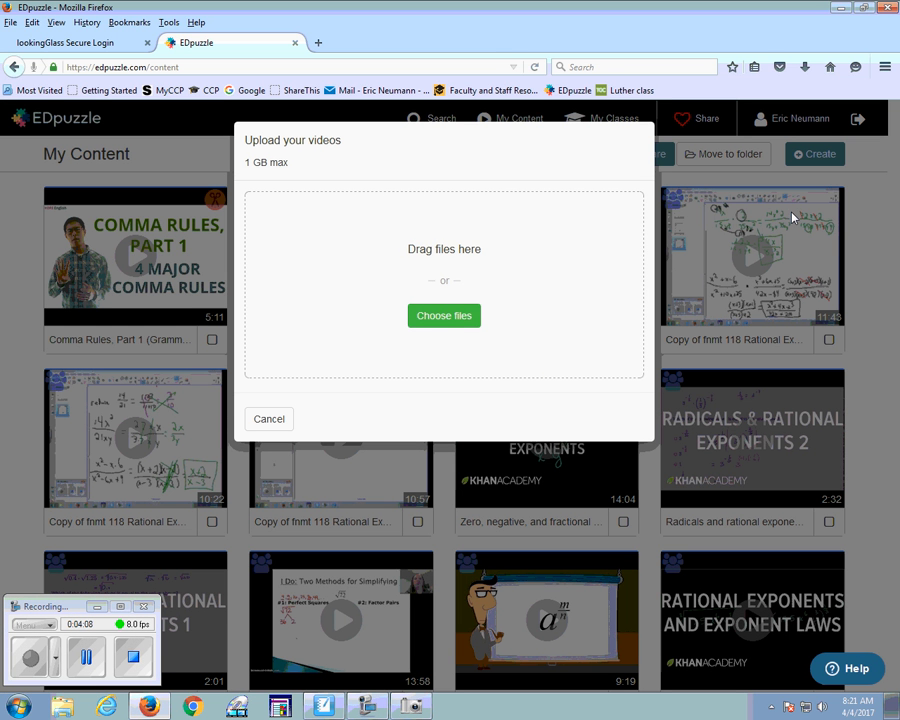
click(444, 316)
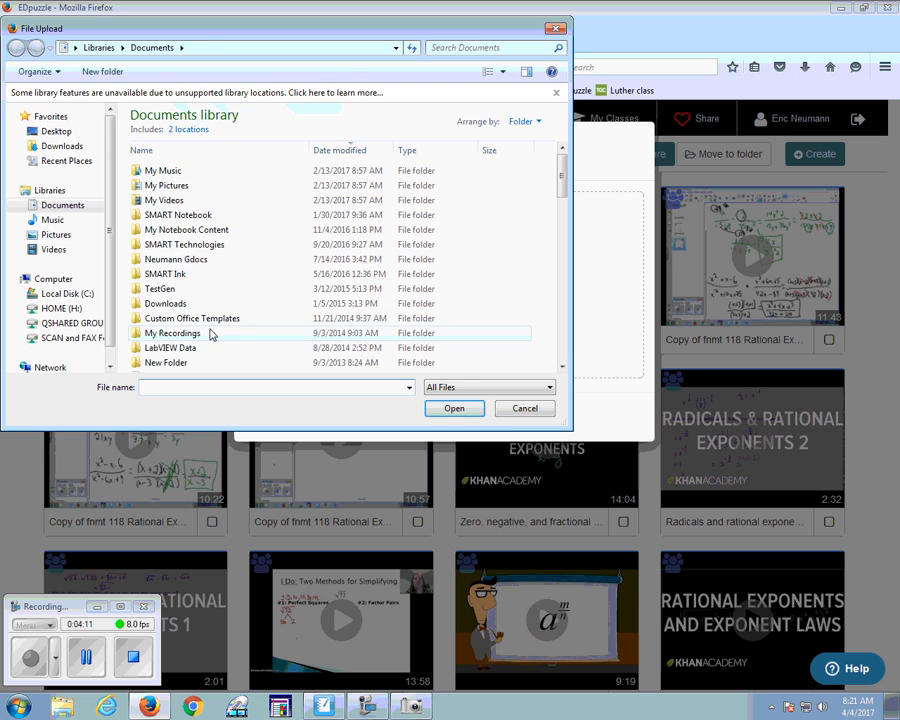
click(536, 414)
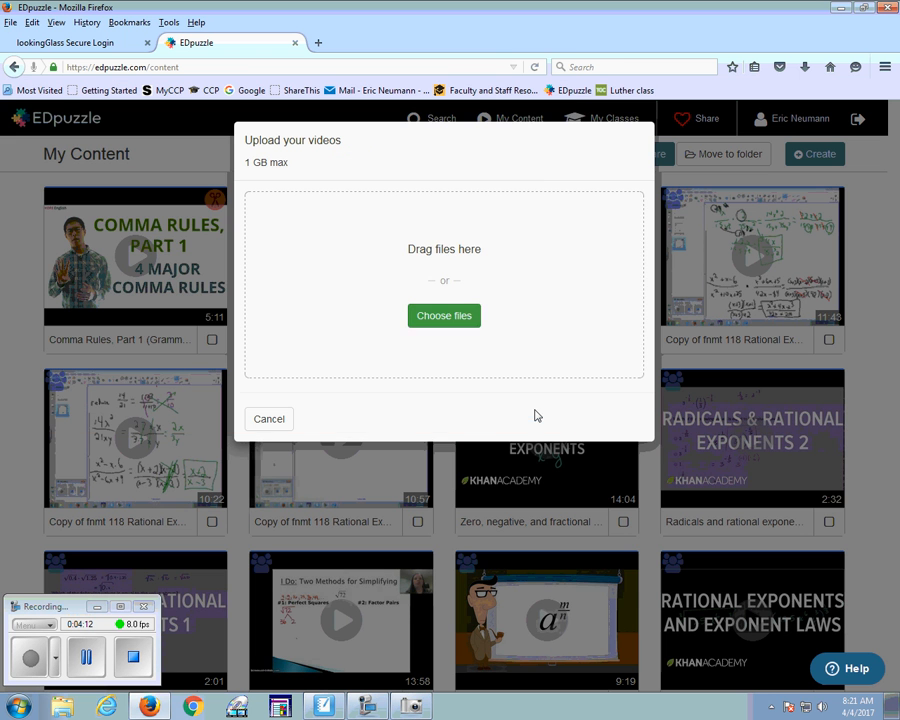
click(269, 419)
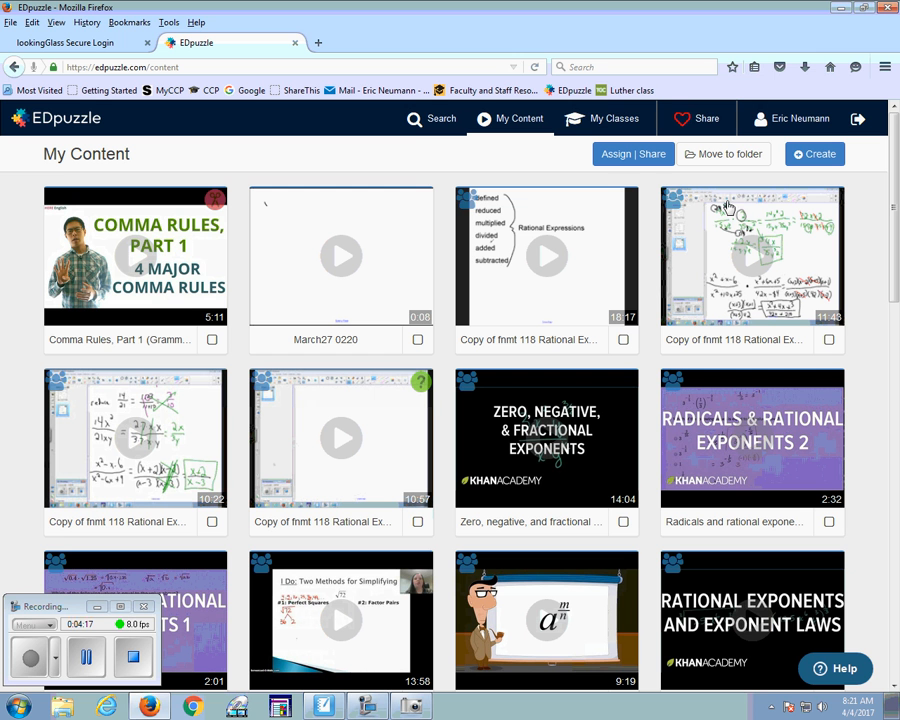
- Preview the video "Copy of fnmt 118 Rational Expressions part 1.wmv", view its embedded question at 0:24, and close the preview
click(104, 659)
click(34, 660)
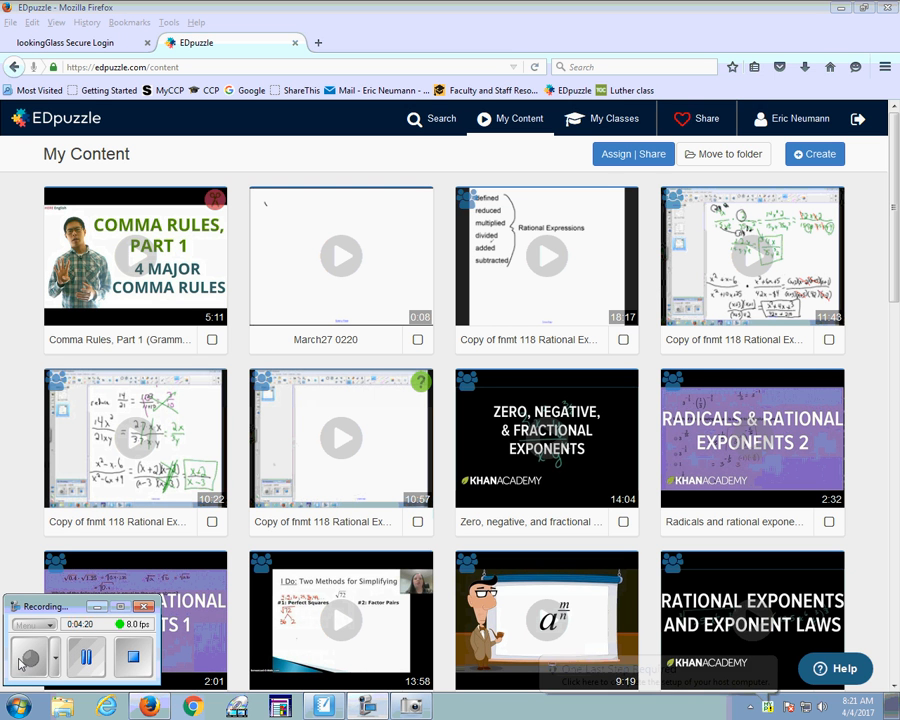
click(302, 496)
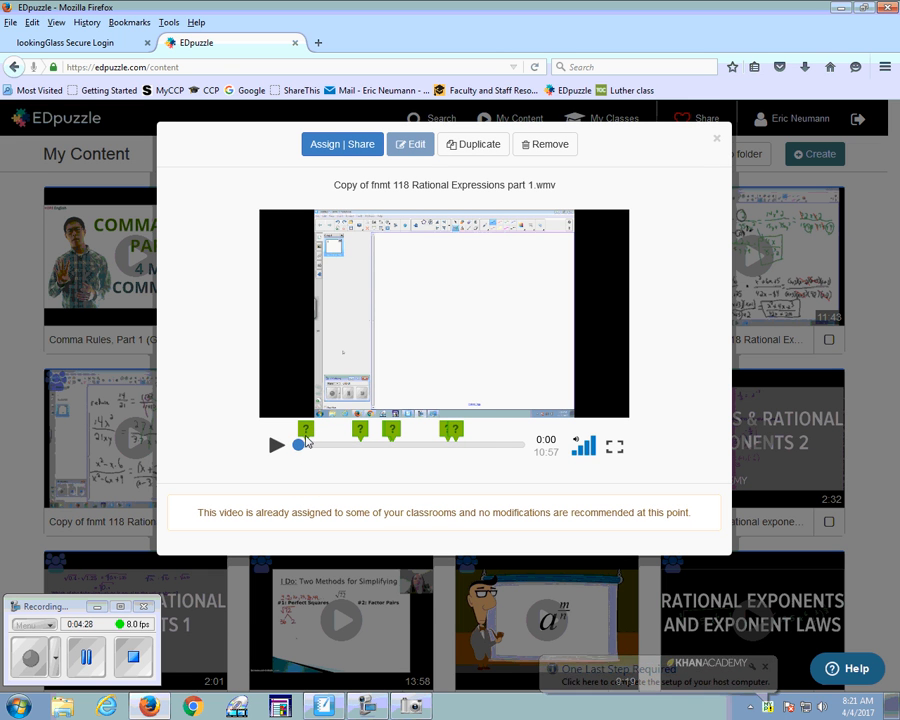
click(358, 434)
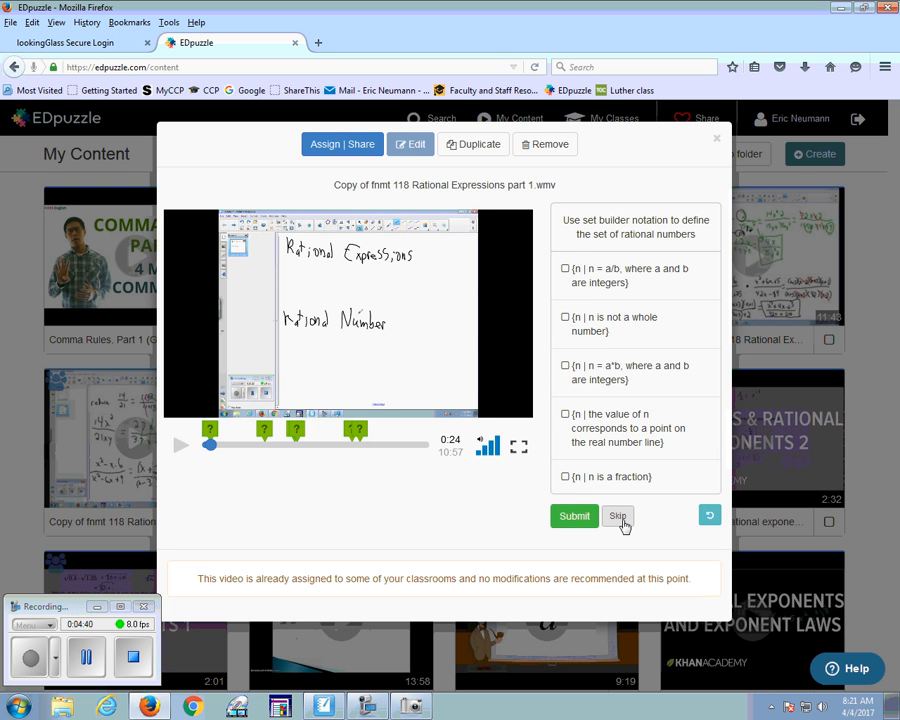
click(716, 140)
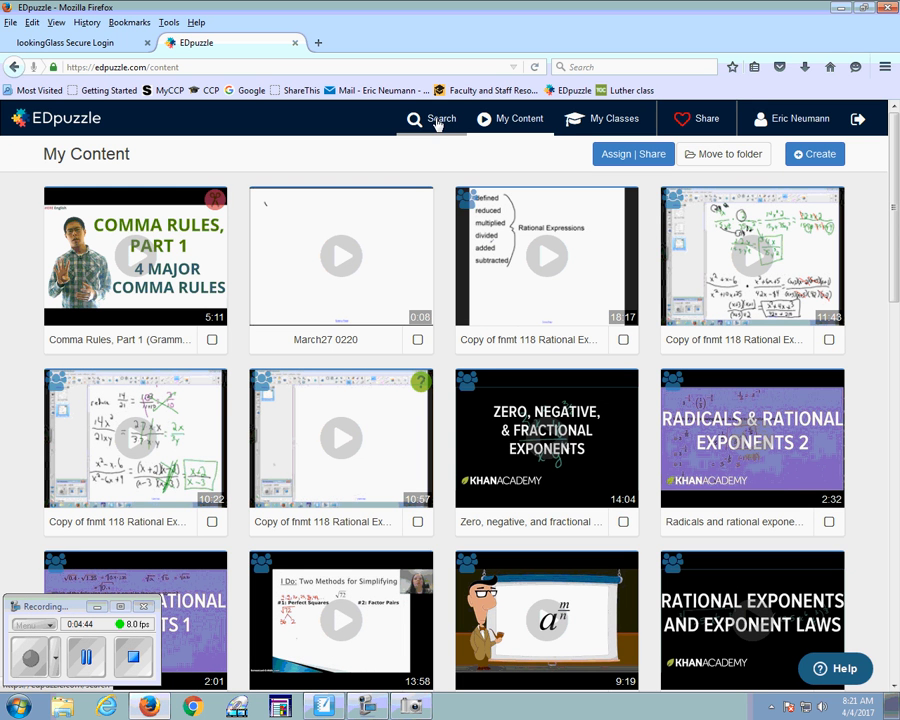
- Open the FNMT 118-092 Sp17 class and review the due dates and completion rates of its assignments
click(606, 120)
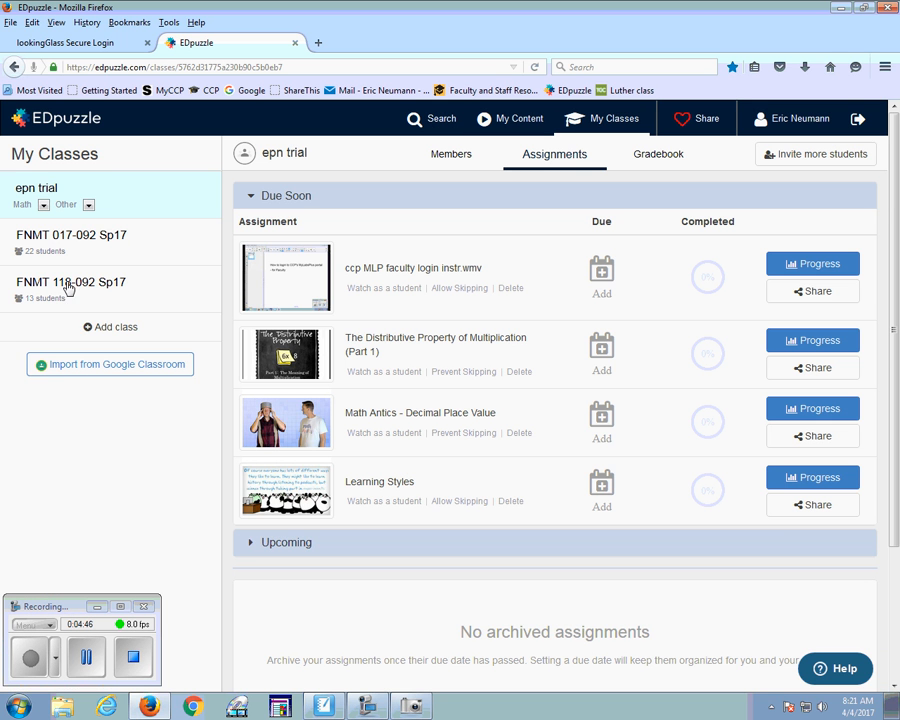
click(72, 286)
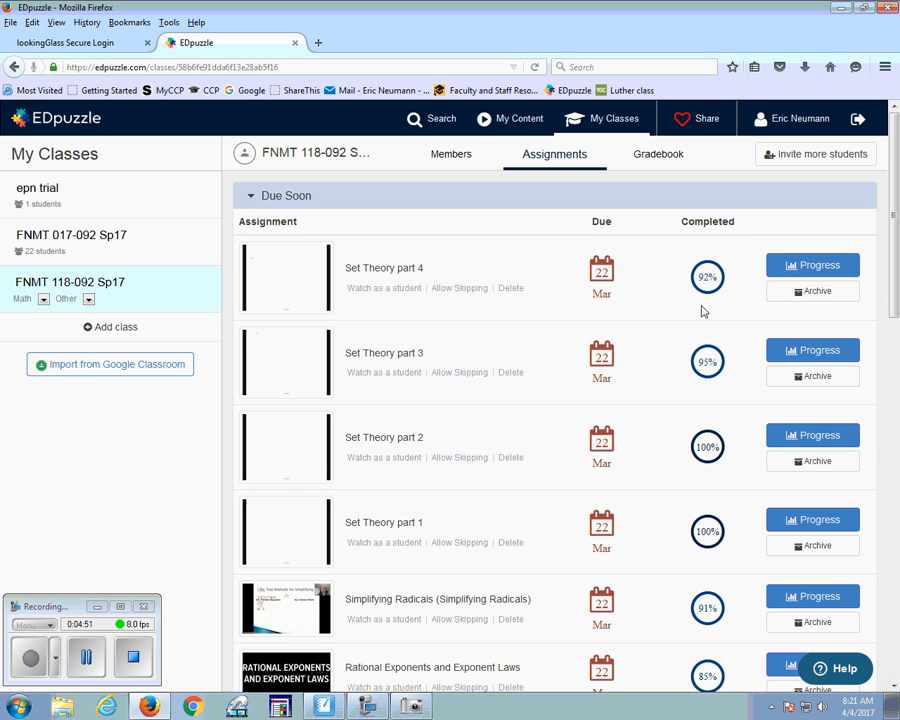
scroll(691, 649, down, 3)
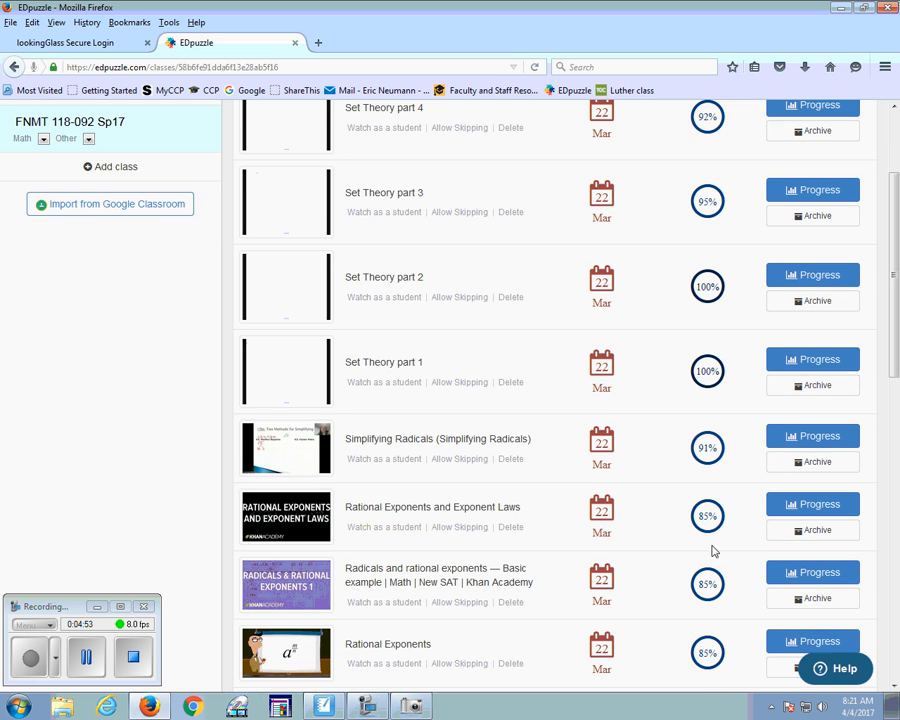
click(98, 662)
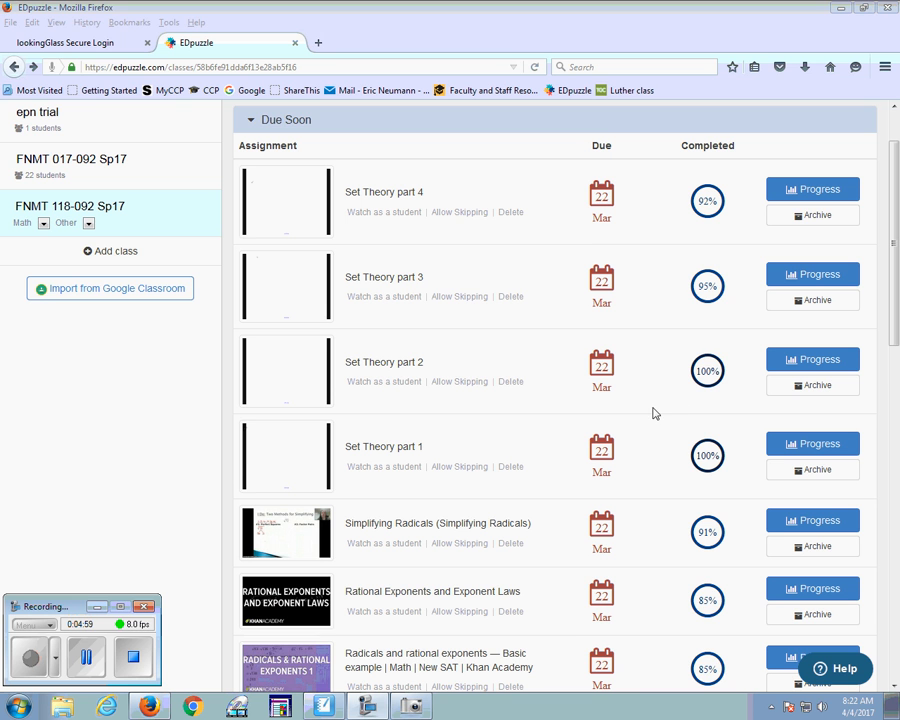
click(640, 456)
scroll(645, 458, down, 5)
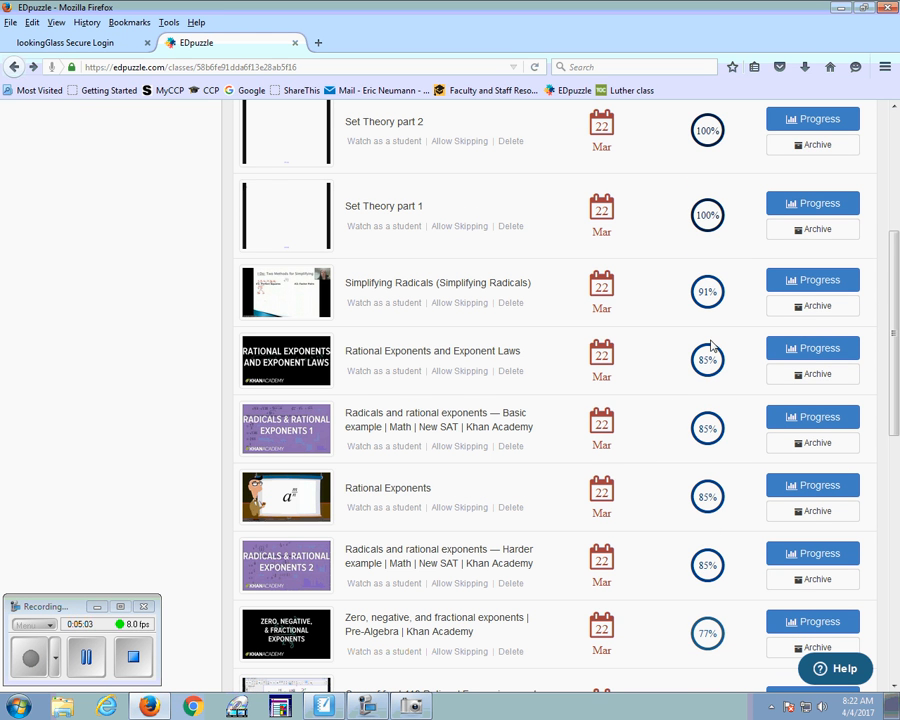
scroll(660, 435, down, 8)
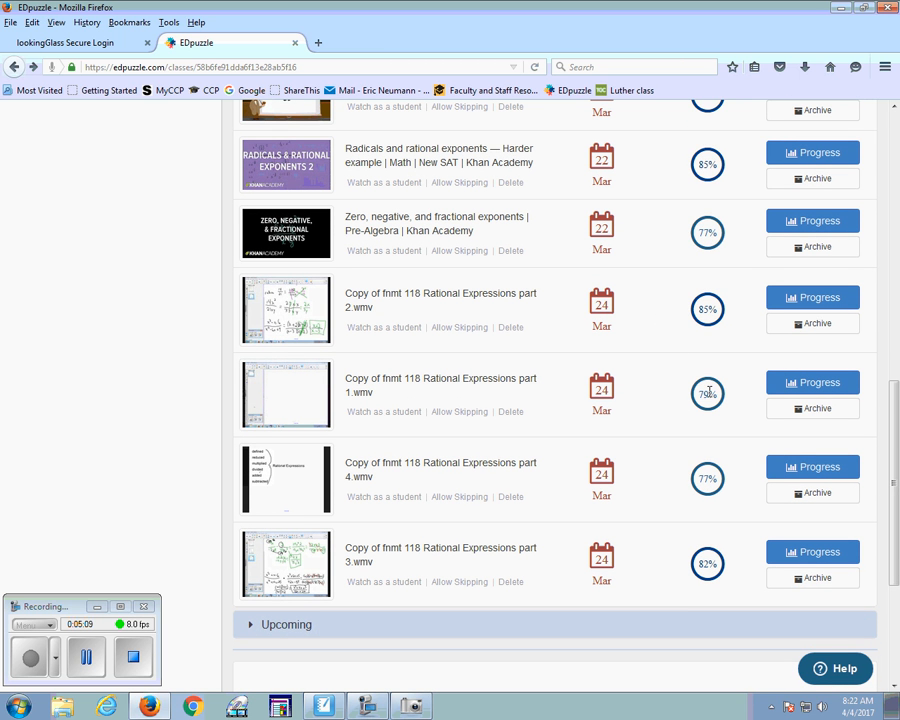
- Open the progress of the Rational Expressions part 1 assignment, sort the students by watched status, and review their grades
click(768, 386)
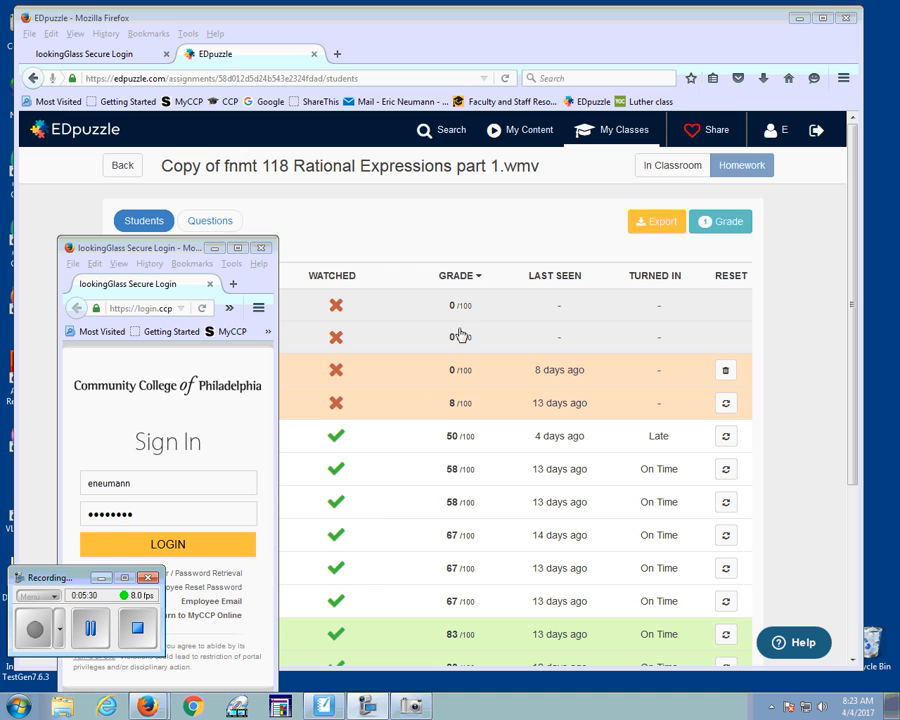
click(320, 276)
click(322, 276)
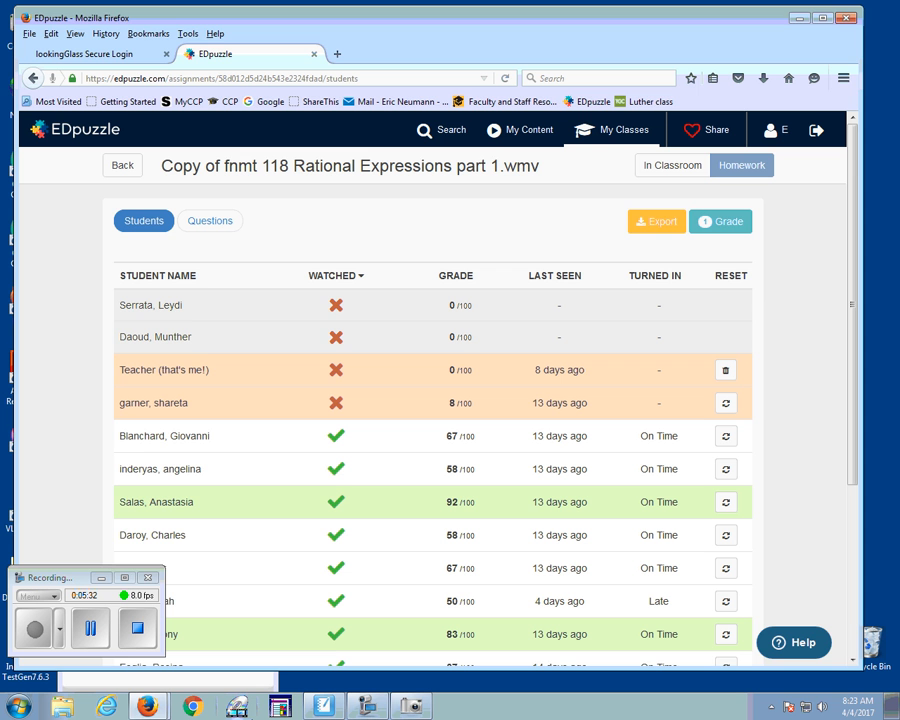
drag(184, 274, 189, 306)
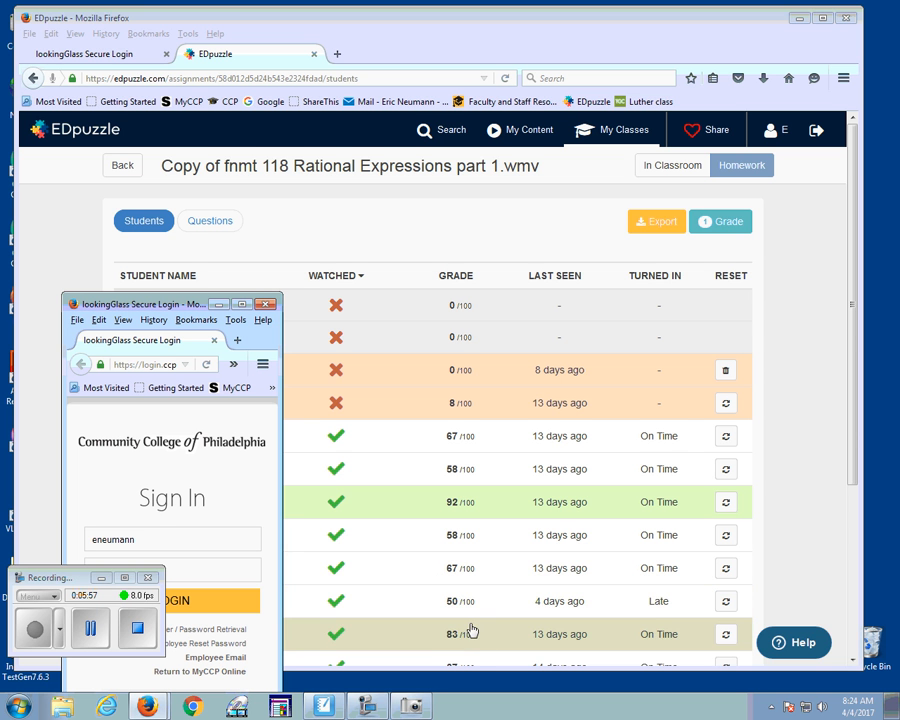
scroll(472, 630, down, 5)
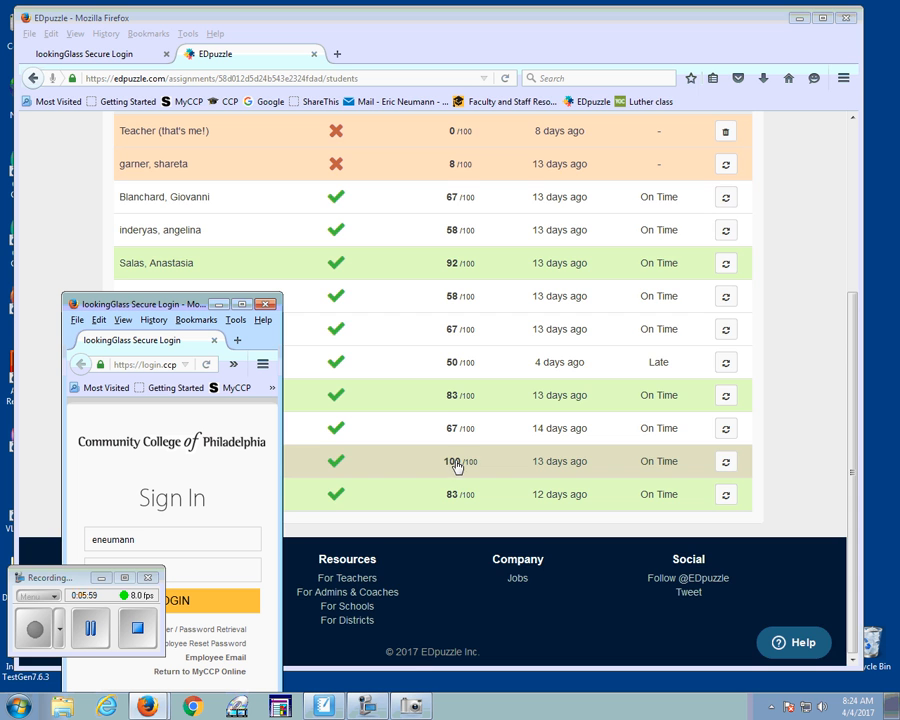
scroll(462, 464, up, 5)
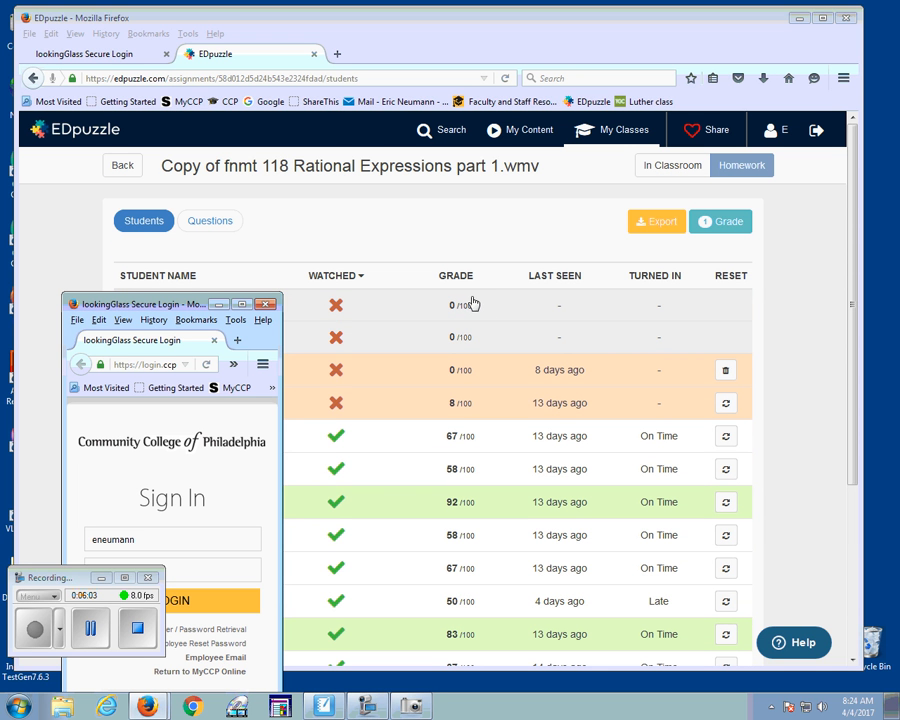
- Open quick grading for the assignment and mark the ungraded answer 2/3 to the 14/21 fraction question as correct
click(728, 221)
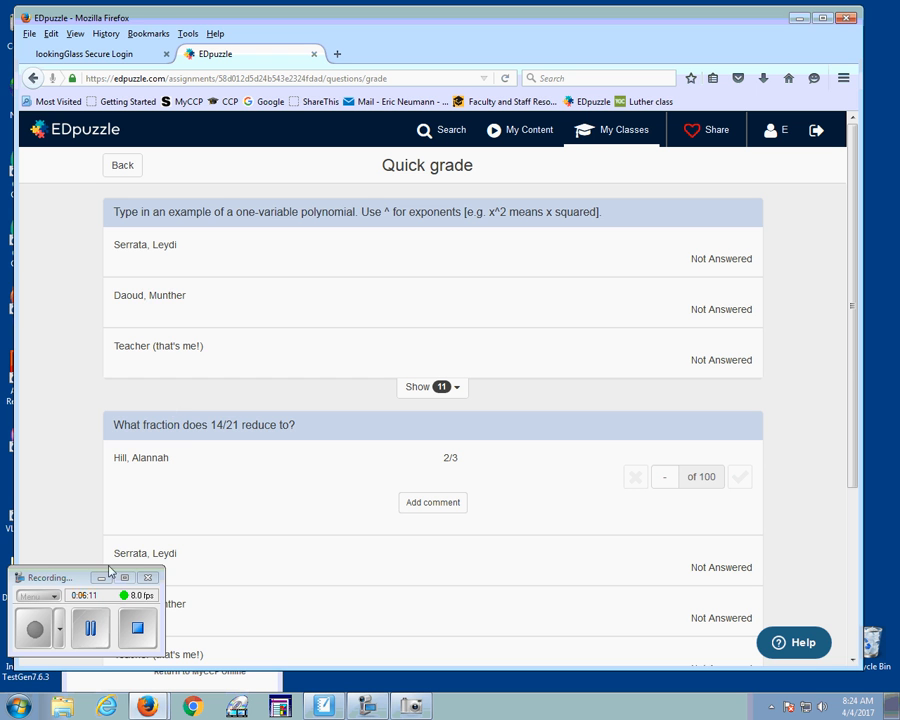
click(110, 672)
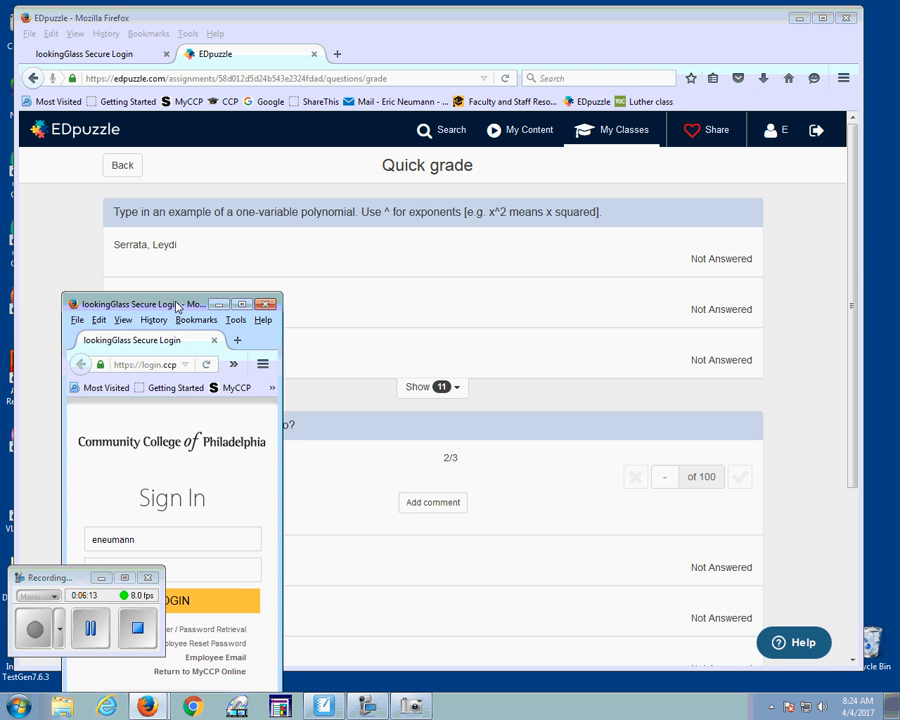
drag(176, 307, 190, 247)
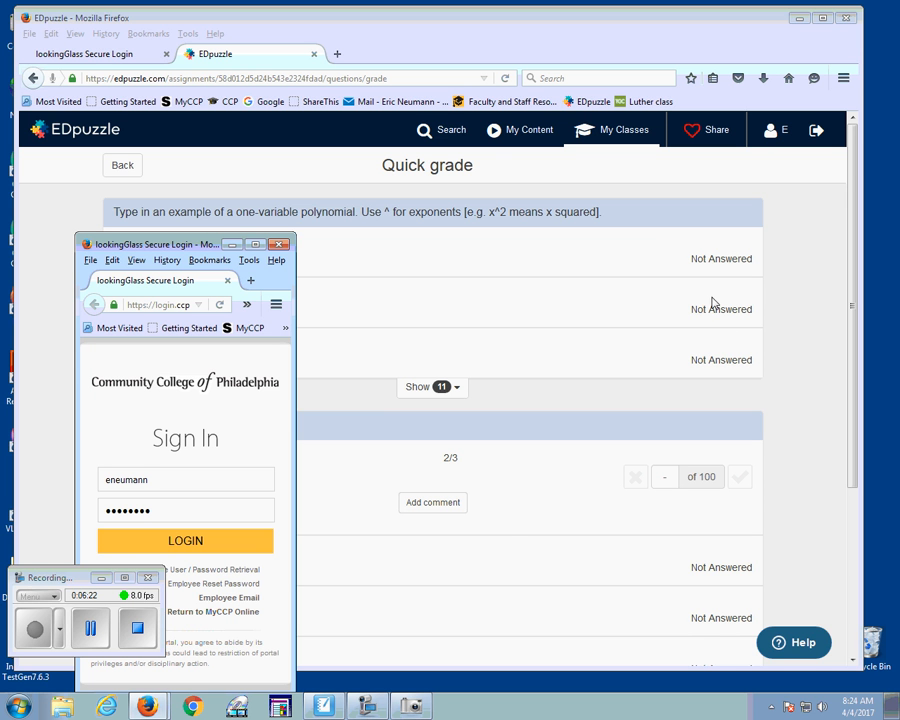
scroll(512, 510, down, 4)
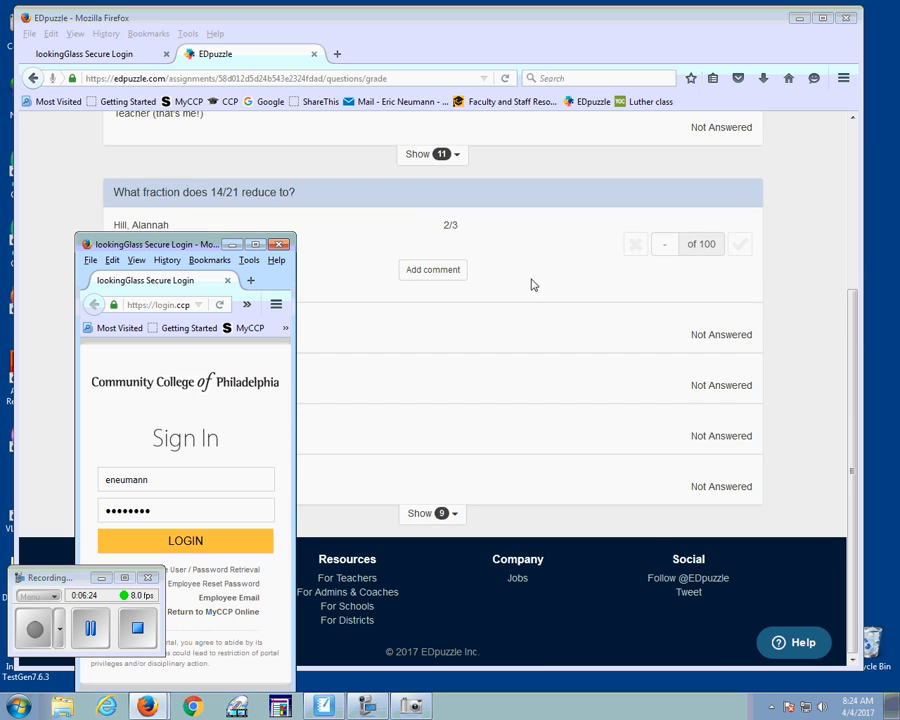
scroll(531, 287, up, 4)
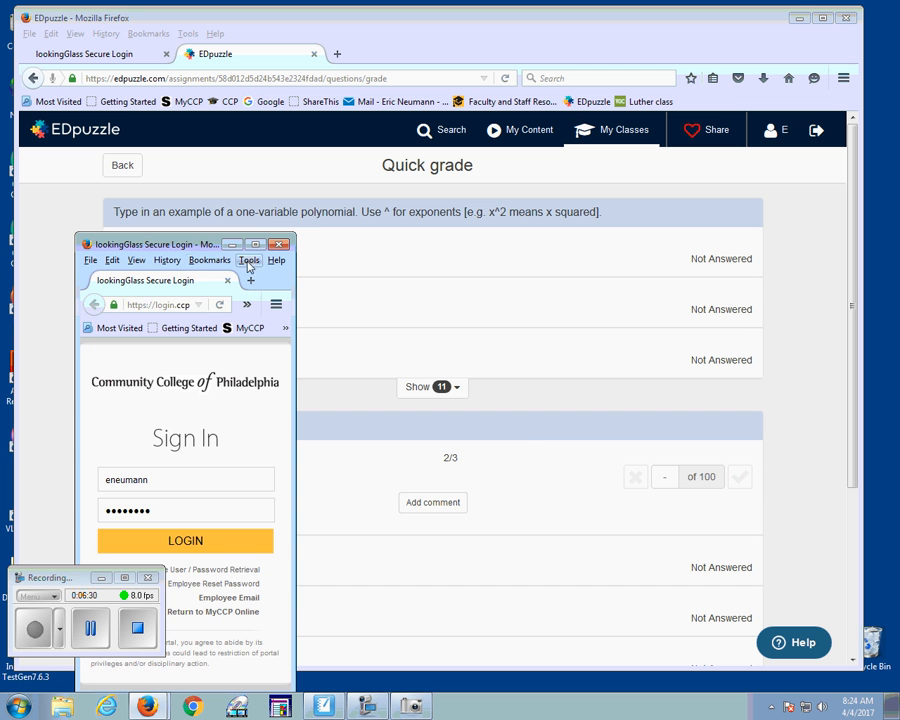
drag(195, 244, 72, 231)
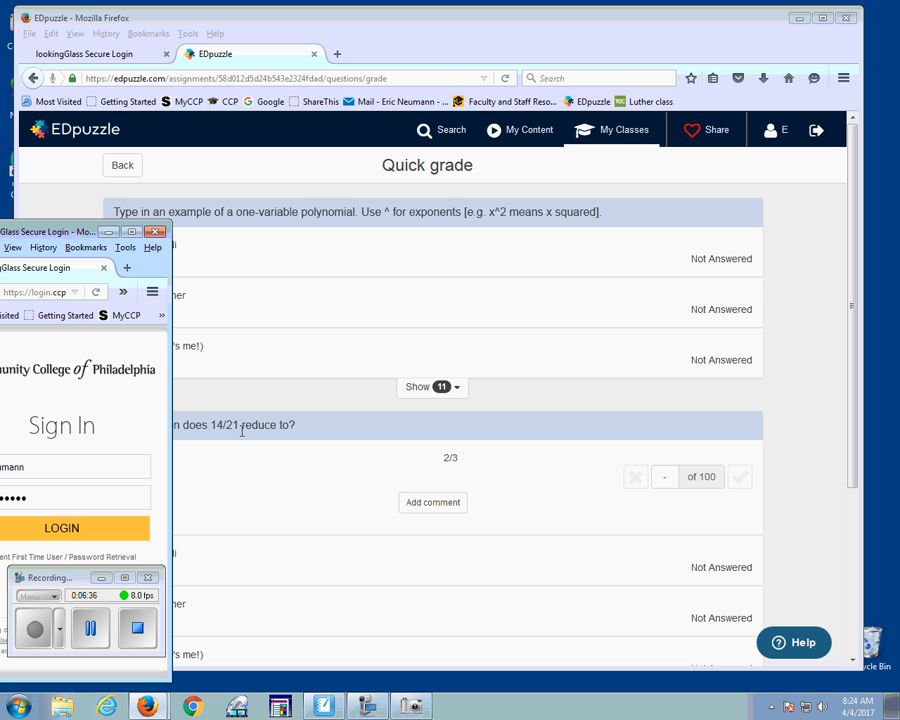
click(594, 498)
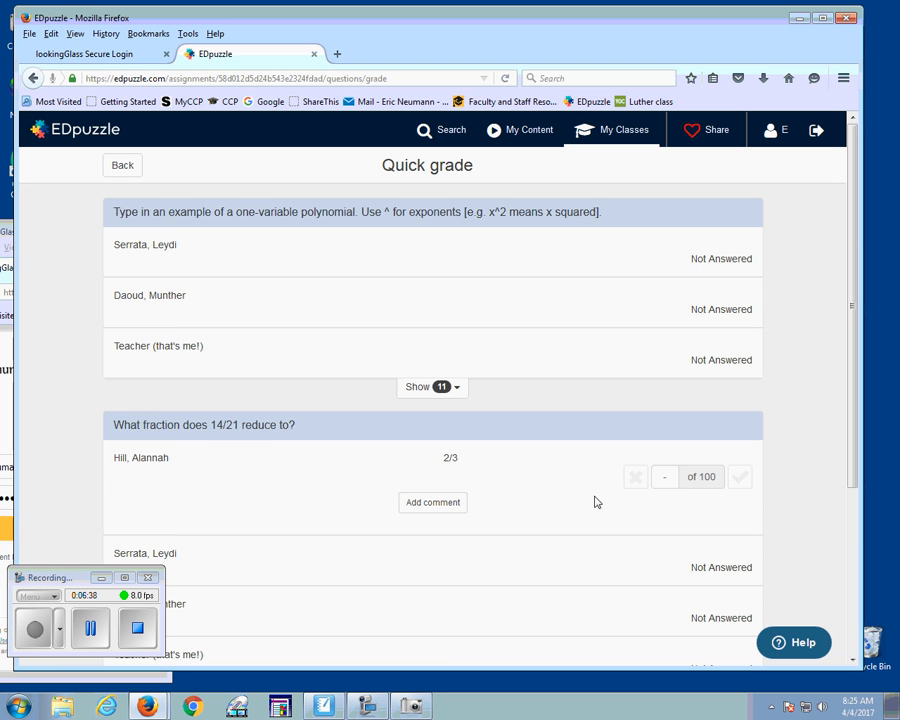
click(740, 479)
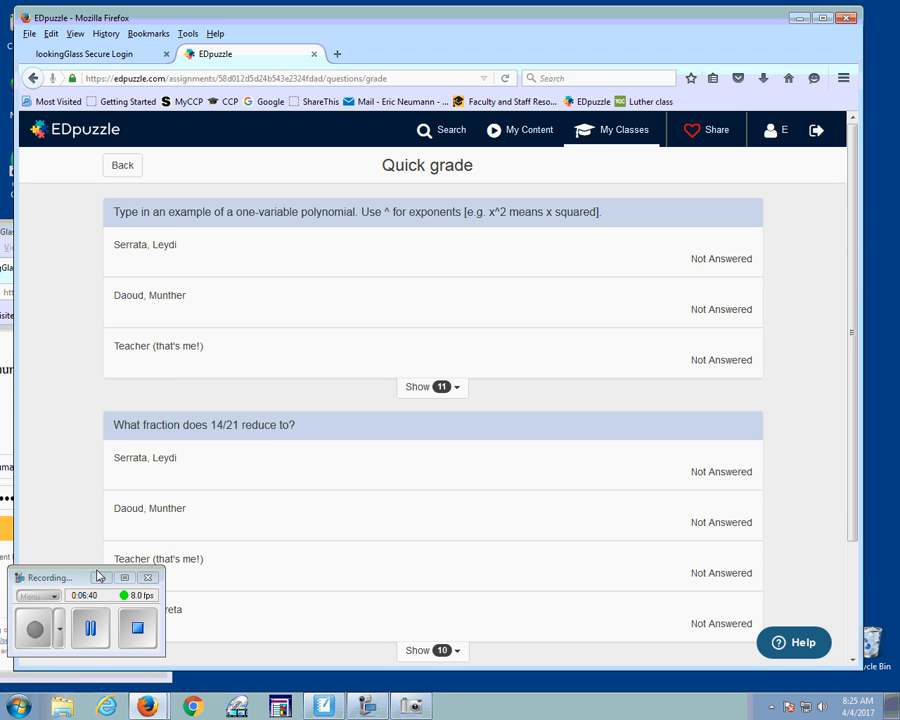
- Check the remaining quick-grade responses with the sign-in window covering student names, and return to the assignment's student results
click(105, 679)
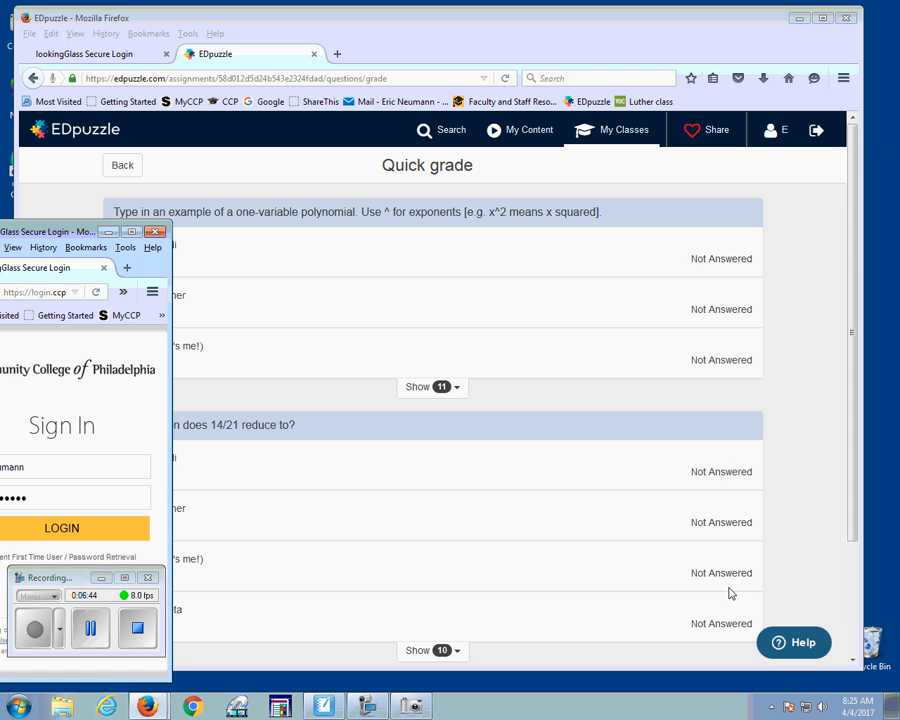
scroll(717, 561, down, 3)
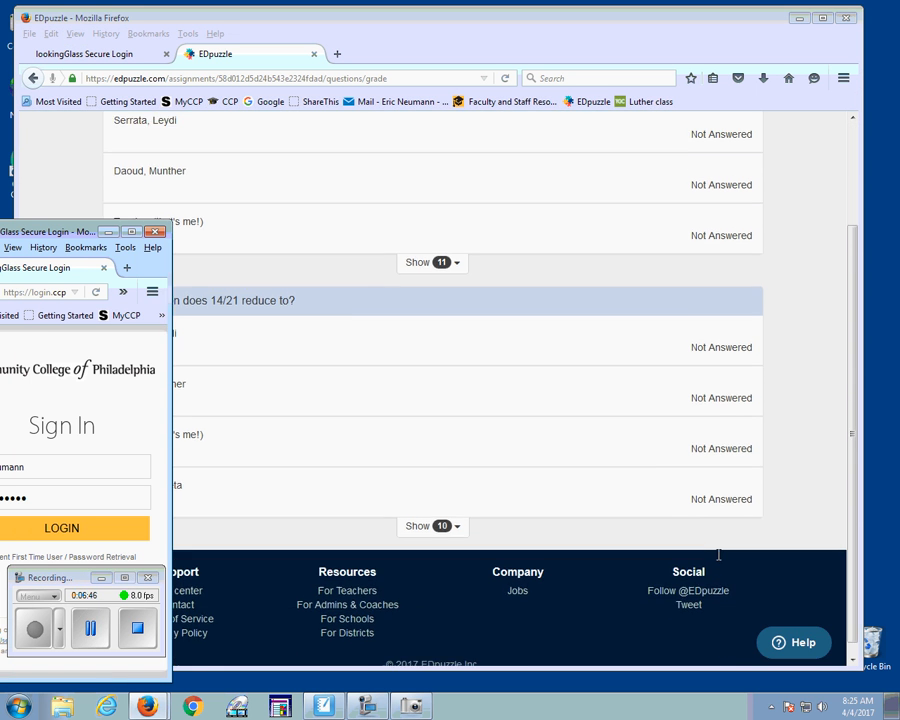
scroll(717, 563, up, 3)
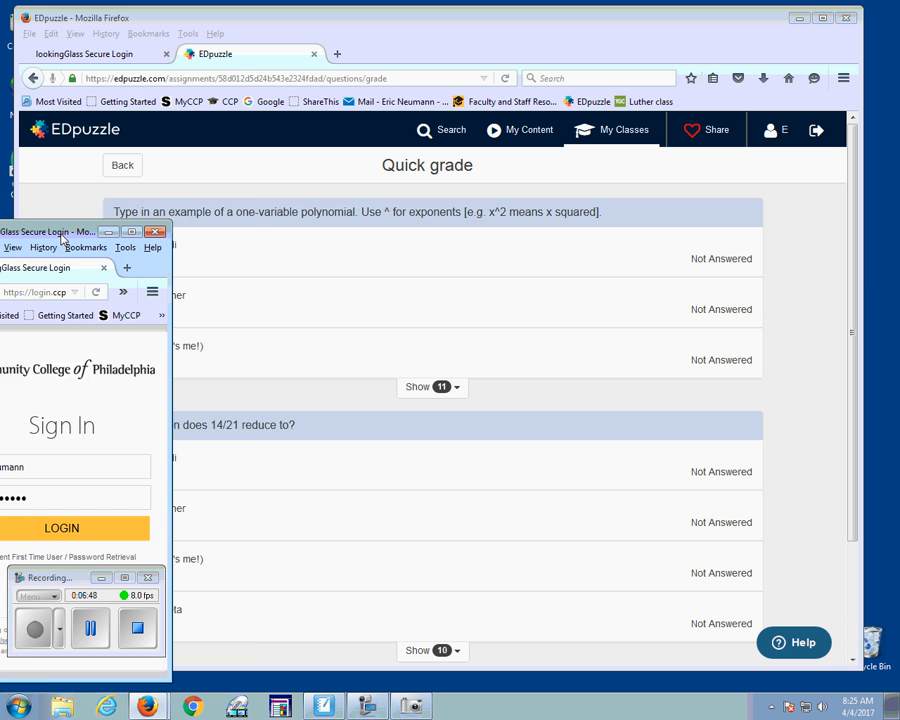
drag(62, 238, 146, 211)
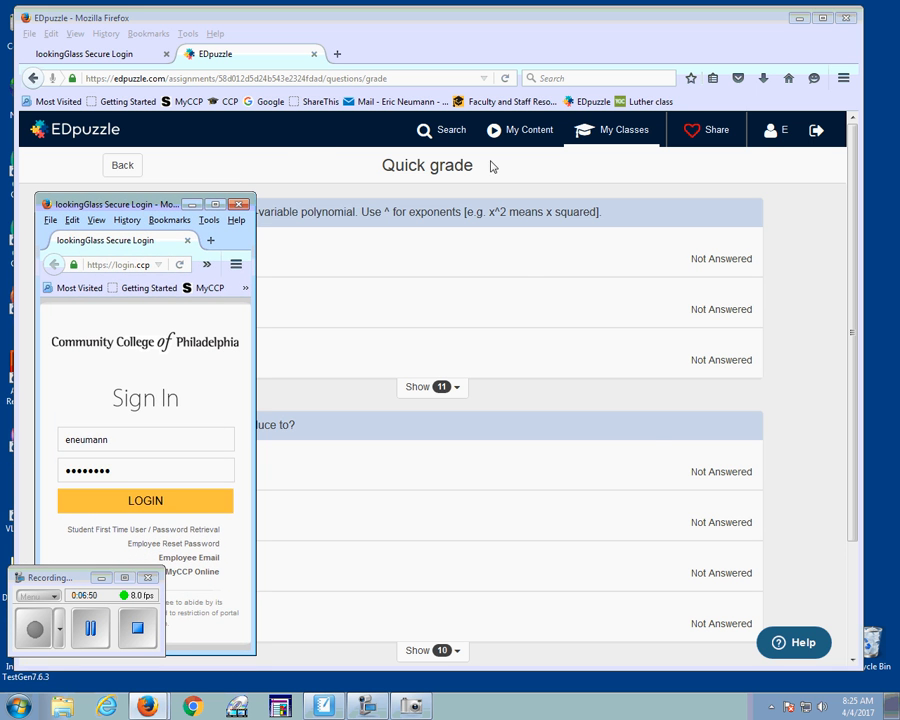
click(130, 167)
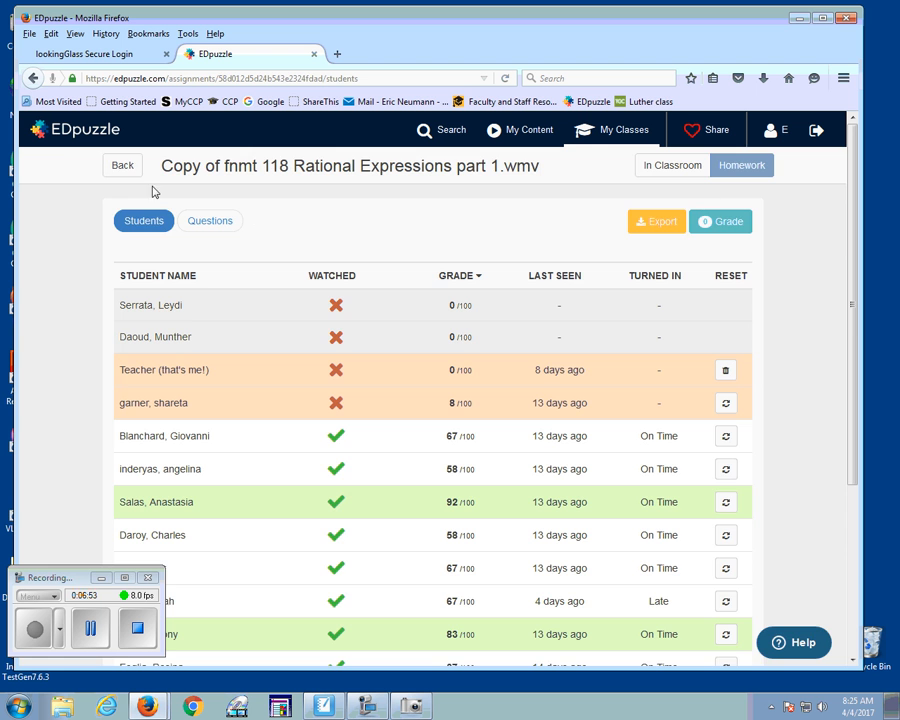
- View the FNMT 118-092 Sp17 gradebook with the sign-in window covering the student names, and return to My Content
click(612, 130)
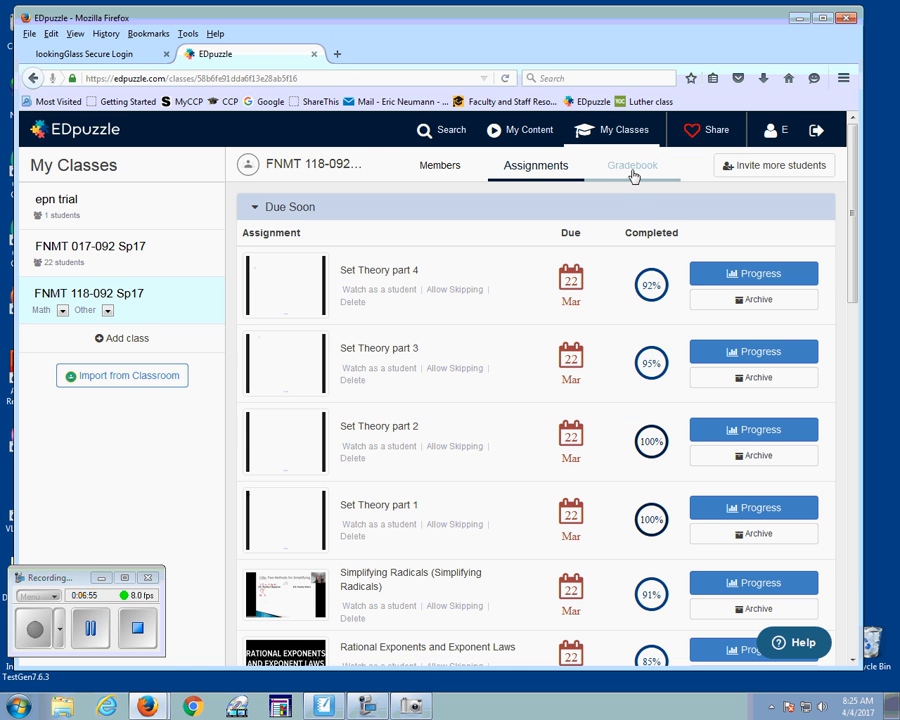
click(633, 170)
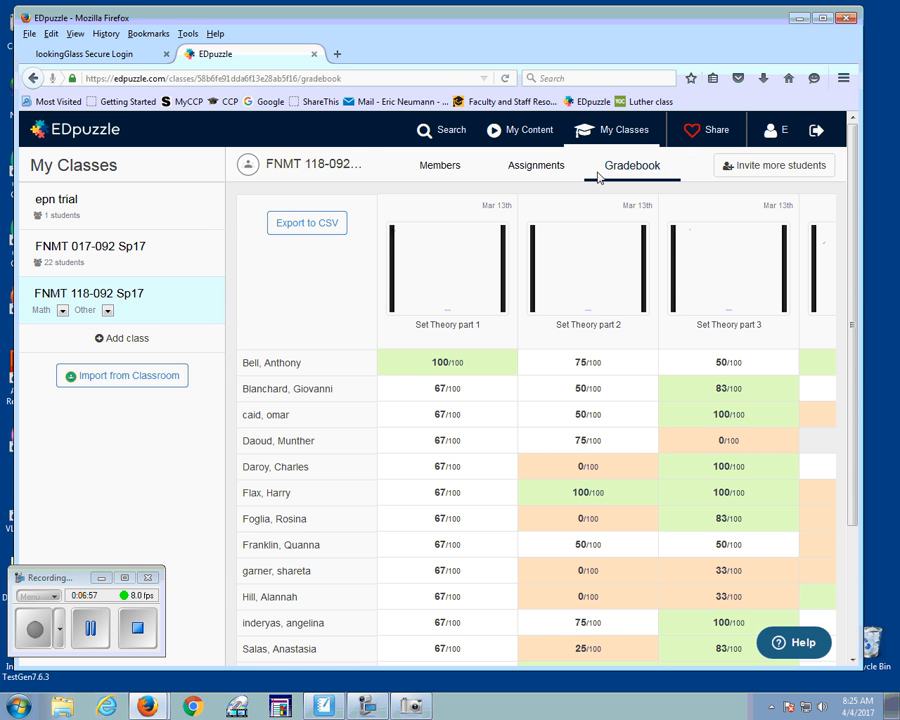
click(147, 706)
click(147, 676)
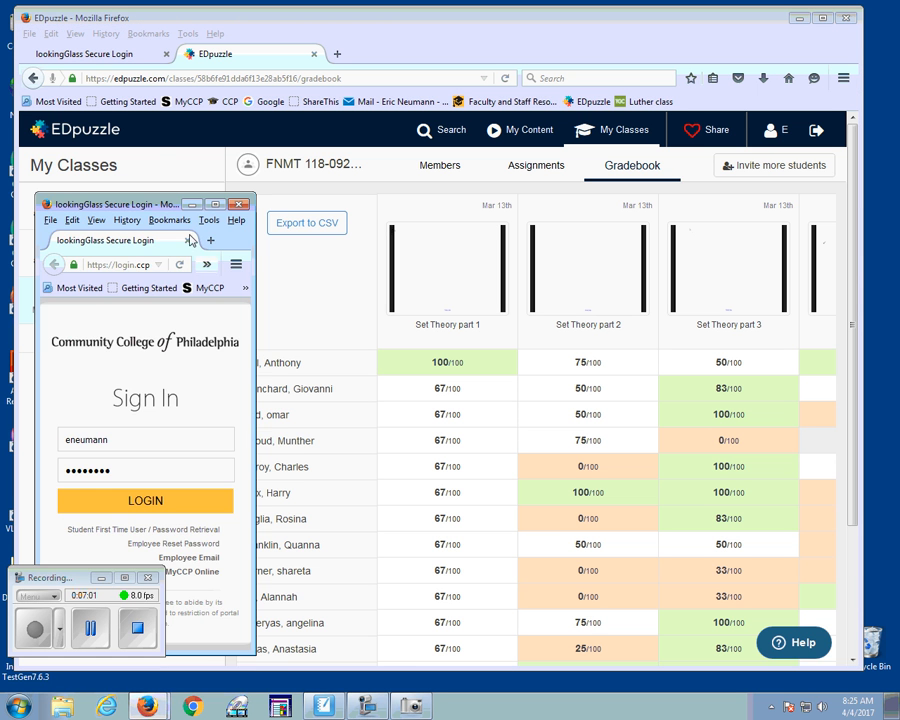
drag(132, 210, 277, 353)
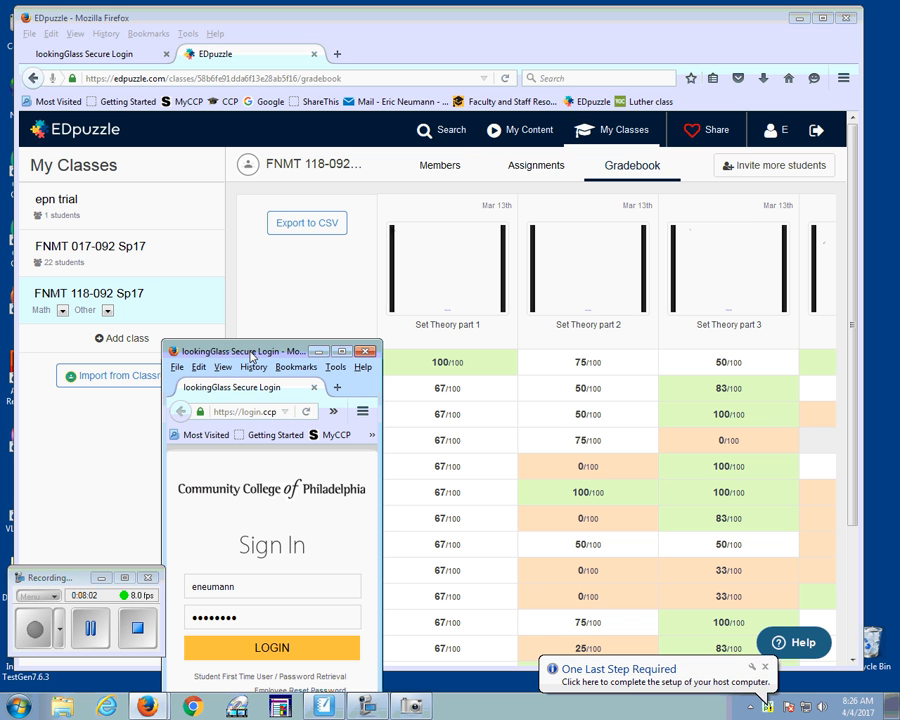
click(506, 134)
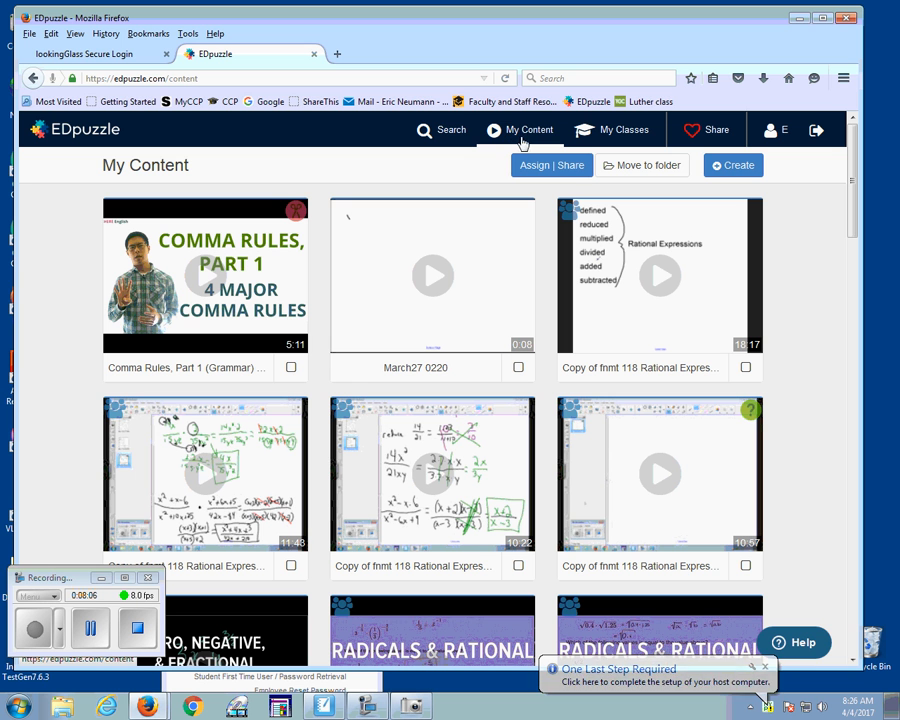